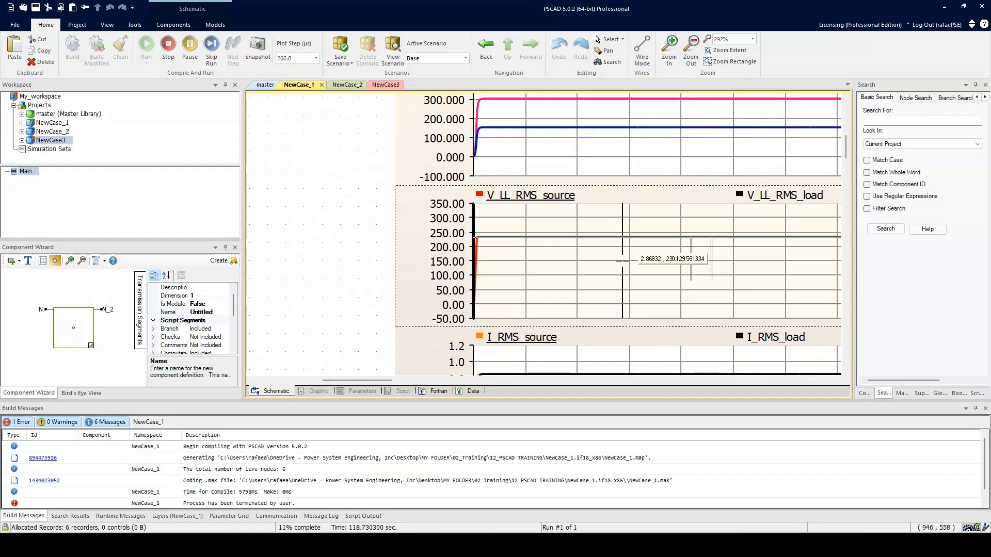
Inspect the constants feeding the voltage and frequency inputs of the three-phase source in the NewCase_1 schematic.
left_click_drag(380, 160, 673, 312)
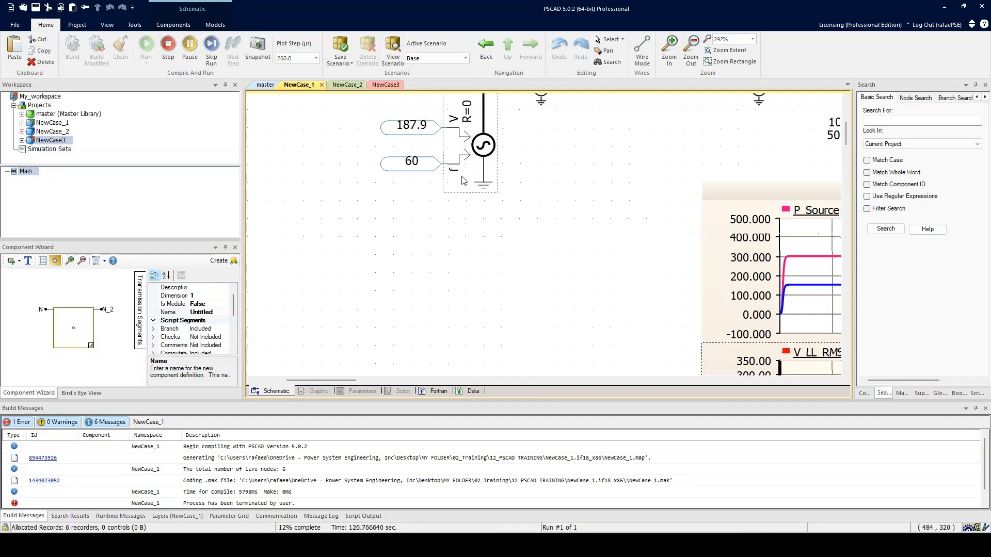
scroll(491, 246, "down", 3)
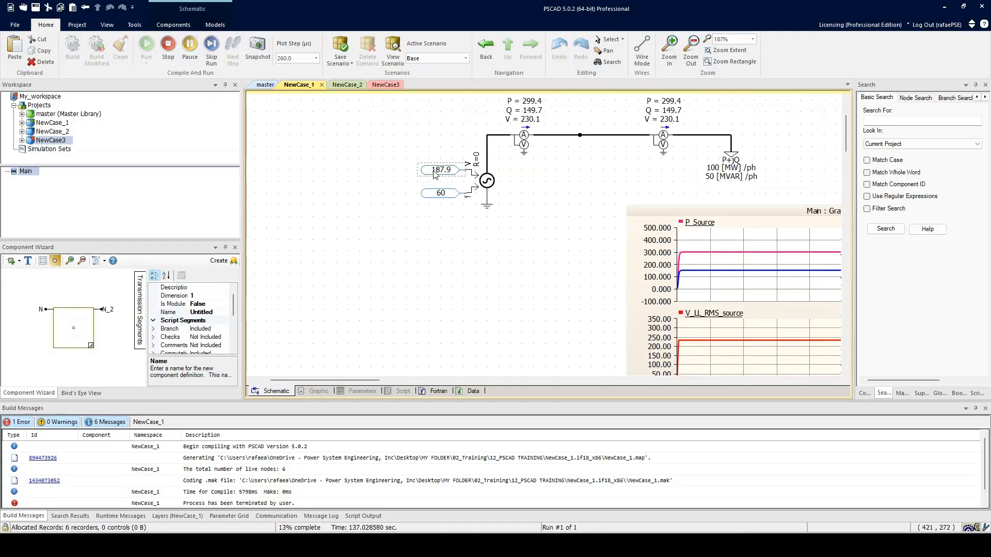
mouse_move(439, 175)
left_click_drag(445, 211, 529, 226)
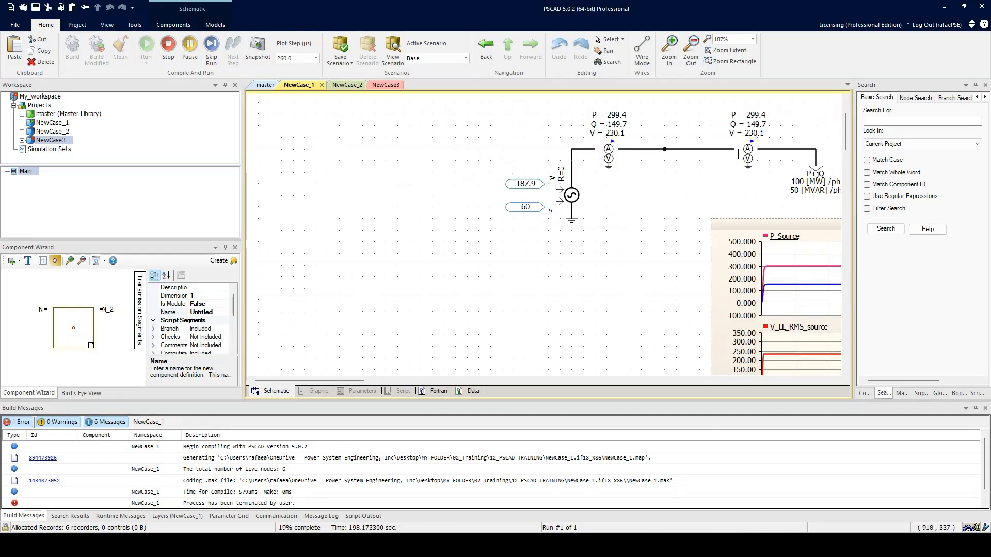
Switch to the Snipping Tool notes, underline 230, 132.9, √2 and 187.94, and draw an arrow at the Peak Voltage Magnitude text.
mouse_move(990, 114)
left_mouse_down()
mouse_move(548, 90)
mouse_move(430, 108)
left_mouse_up()
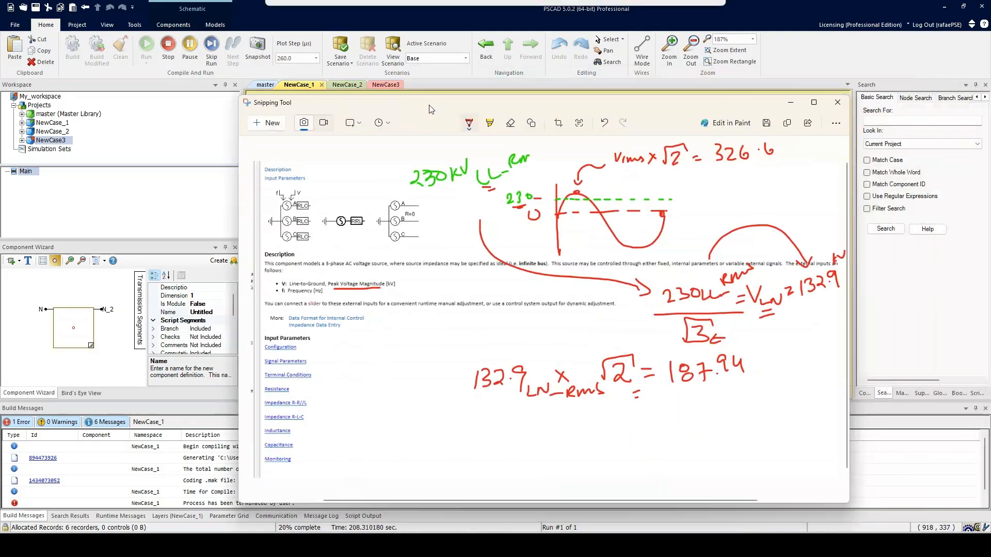
mouse_move(671, 308)
left_mouse_down()
mouse_move(694, 306)
mouse_move(672, 309)
left_mouse_up()
mouse_move(808, 296)
left_mouse_down()
mouse_move(822, 293)
mouse_move(818, 300)
left_mouse_up()
left_click_drag(612, 388, 620, 388)
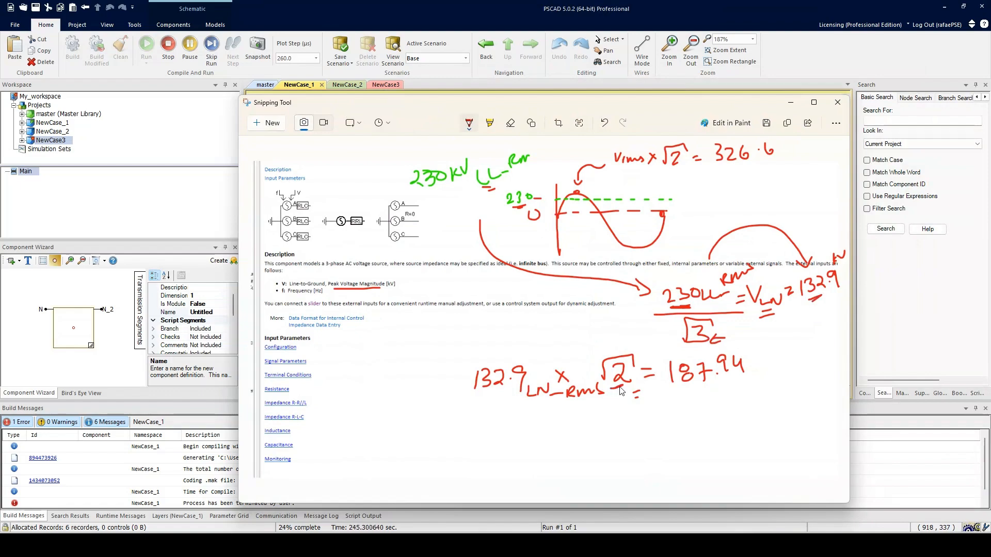
left_click_drag(695, 395, 710, 393)
mouse_move(425, 277)
left_mouse_down()
mouse_move(400, 283)
mouse_move(410, 291)
left_mouse_up()
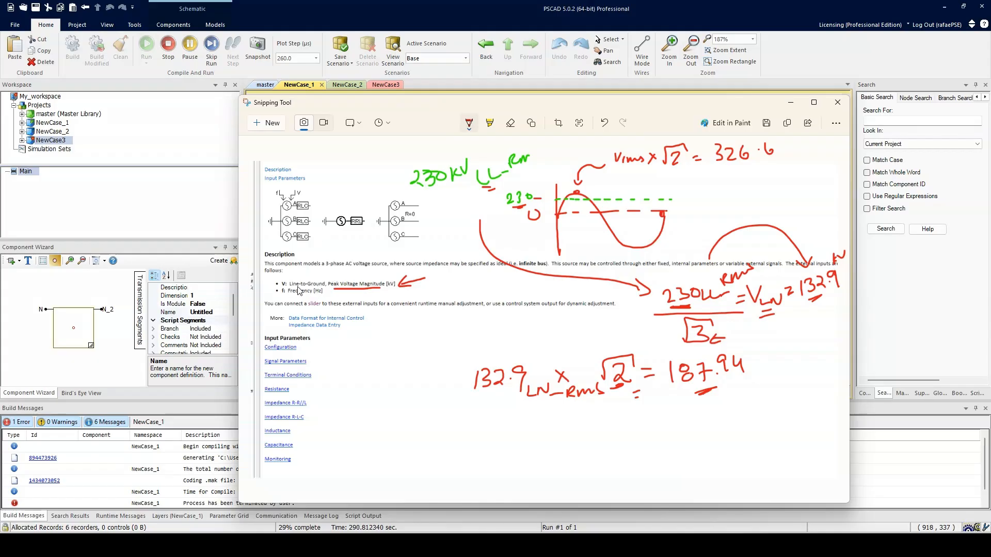
Sketch a signal chain below the calculations: 230 into an N/D block with √3, followed by a multiplier block with √2.
left_click_drag(380, 103, 409, 286)
left_click_drag(509, 291, 477, 98)
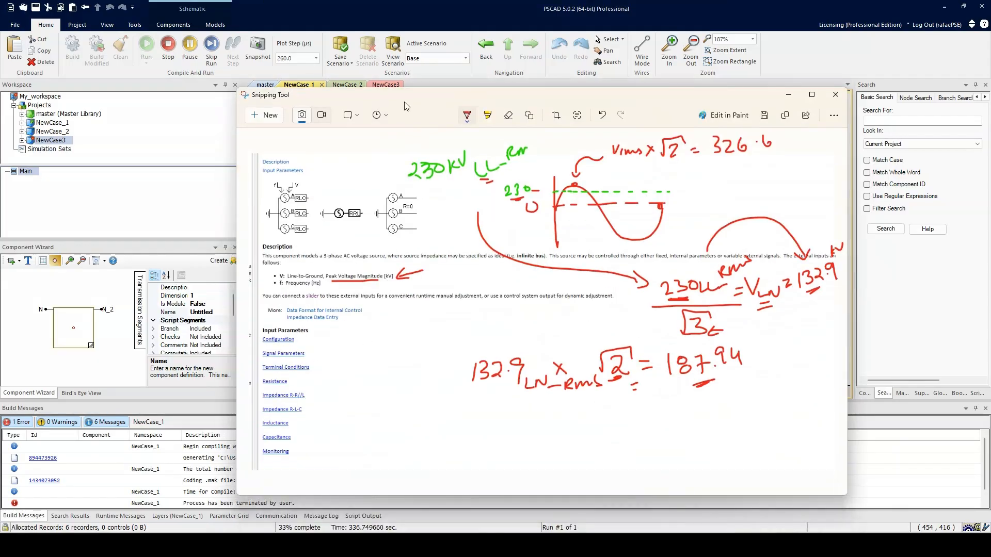
scroll(408, 371, "down", 1)
mouse_move(387, 416)
left_mouse_down()
mouse_move(394, 424)
mouse_move(420, 415)
mouse_move(460, 425)
left_mouse_up()
key("ctrl+z")
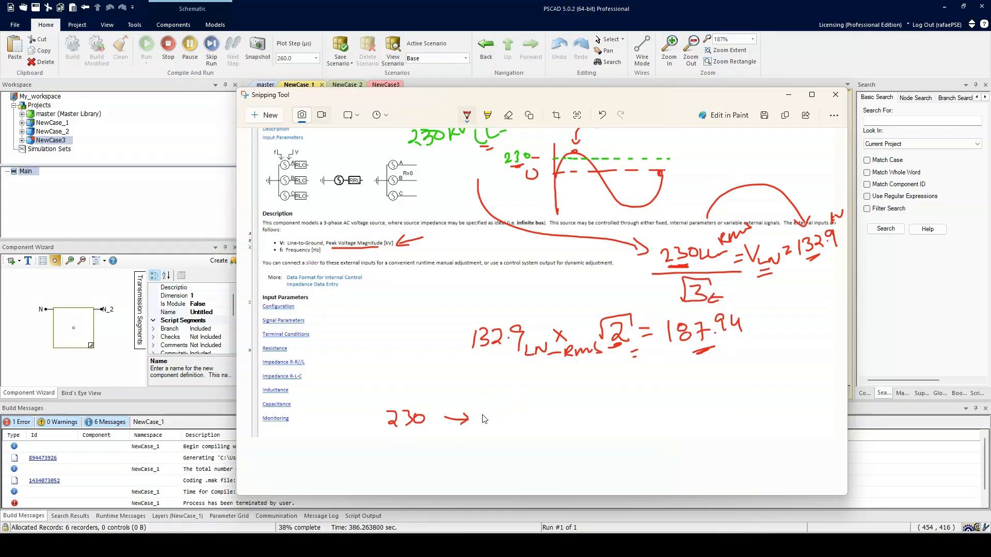
mouse_move(481, 417)
left_mouse_down()
mouse_move(490, 446)
mouse_move(477, 438)
mouse_move(496, 407)
mouse_move(478, 439)
mouse_move(501, 463)
mouse_move(541, 458)
left_mouse_up()
left_click_drag(517, 417, 564, 416)
mouse_move(557, 403)
left_mouse_down()
mouse_move(558, 418)
mouse_move(584, 398)
left_mouse_up()
mouse_move(584, 398)
left_mouse_down()
mouse_move(558, 420)
mouse_move(582, 443)
mouse_move(580, 458)
left_mouse_up()
Underline the 187.94 result again and draw an output arrow from the multiplier block to an underlined V.
left_click_drag(677, 348, 691, 347)
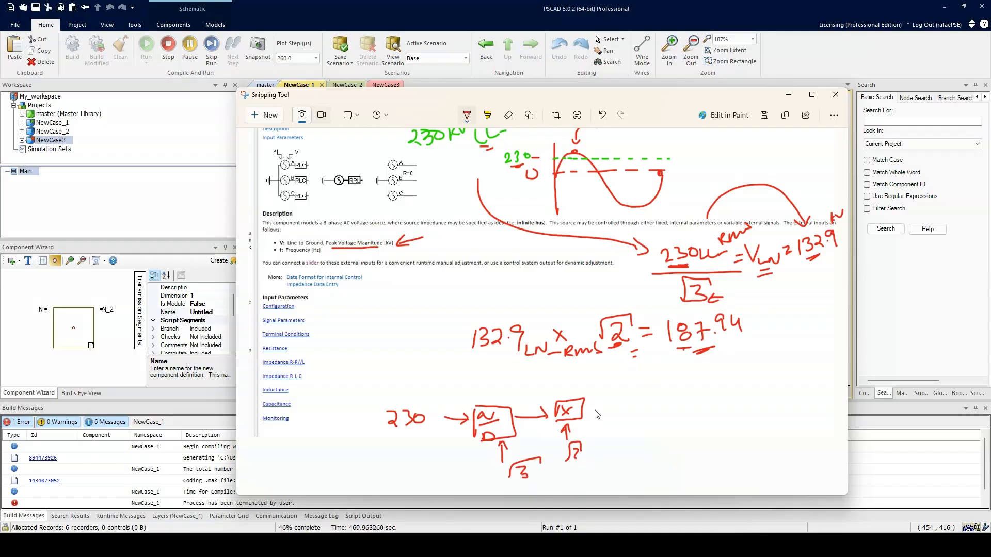
mouse_move(589, 410)
left_mouse_down()
mouse_move(617, 409)
mouse_move(611, 414)
mouse_move(640, 398)
mouse_move(638, 413)
left_mouse_up()
left_click_drag(628, 420, 639, 417)
mouse_move(420, 404)
left_mouse_down()
mouse_move(374, 427)
mouse_move(420, 435)
mouse_move(430, 420)
mouse_move(418, 411)
left_mouse_up()
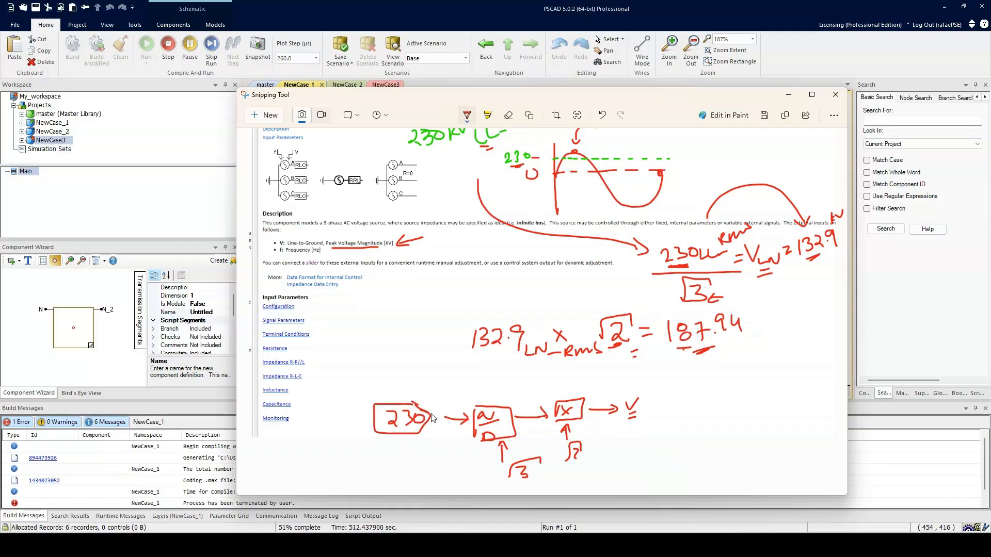
key("ctrl+z")
key("ctrl+z")
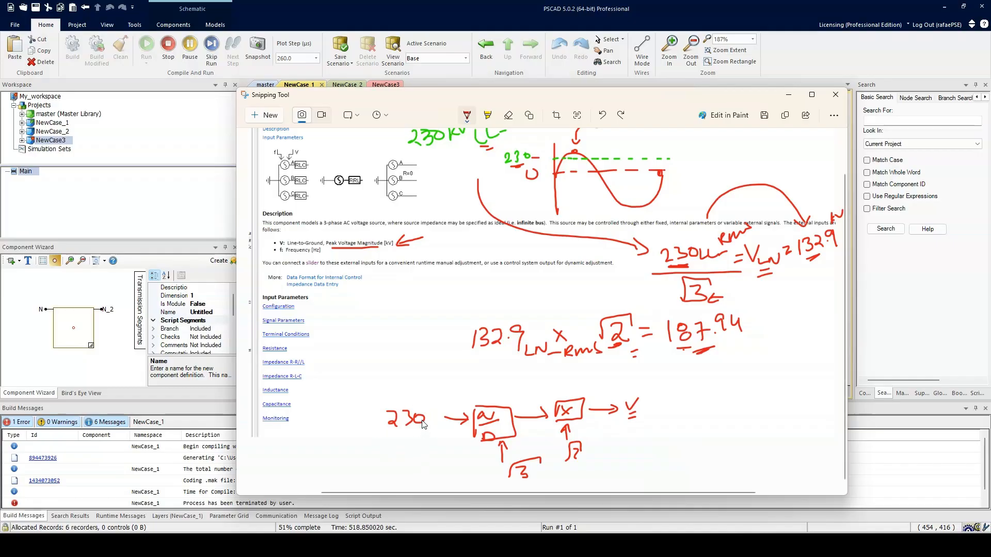
Cross out the 230 in the sketched chain and write VLL_rms above it with an arrow leading in.
left_click_drag(431, 414, 441, 413)
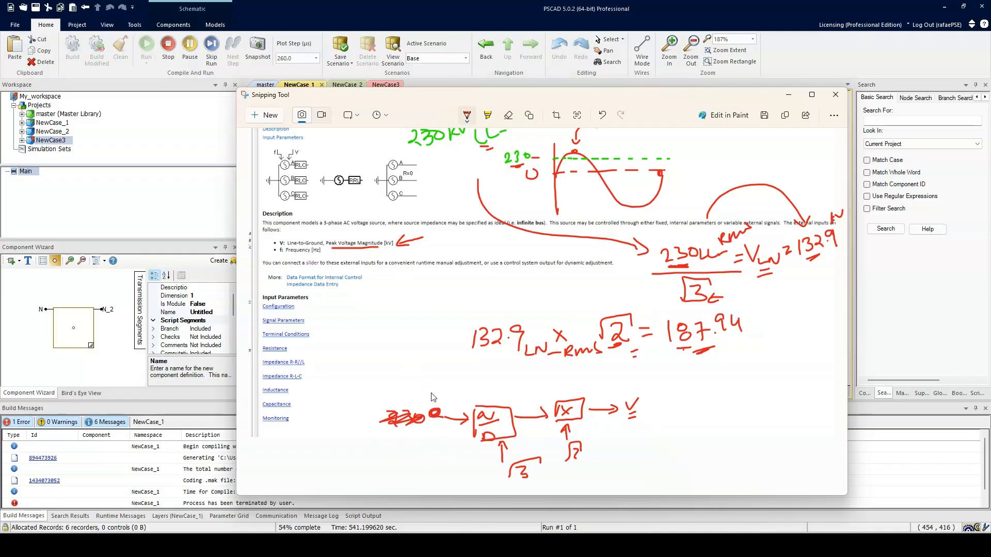
left_click_drag(409, 379, 468, 379)
mouse_move(404, 385)
left_mouse_down()
mouse_move(362, 386)
mouse_move(393, 394)
left_mouse_up()
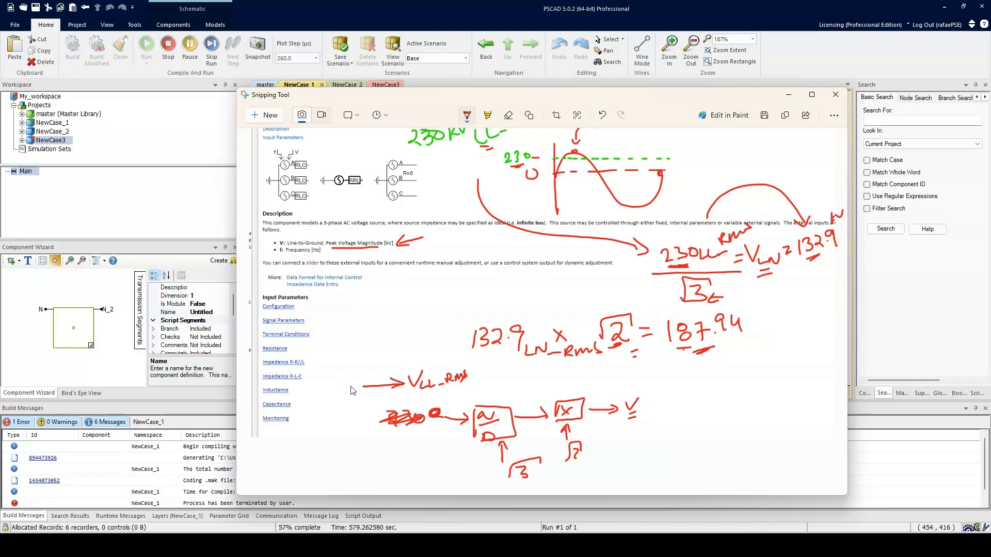
Sketch a slider block ahead of VLL_rms with up and down arrows and the value 230.
mouse_move(341, 362)
left_mouse_down()
mouse_move(343, 394)
mouse_move(329, 398)
mouse_move(341, 391)
left_mouse_up()
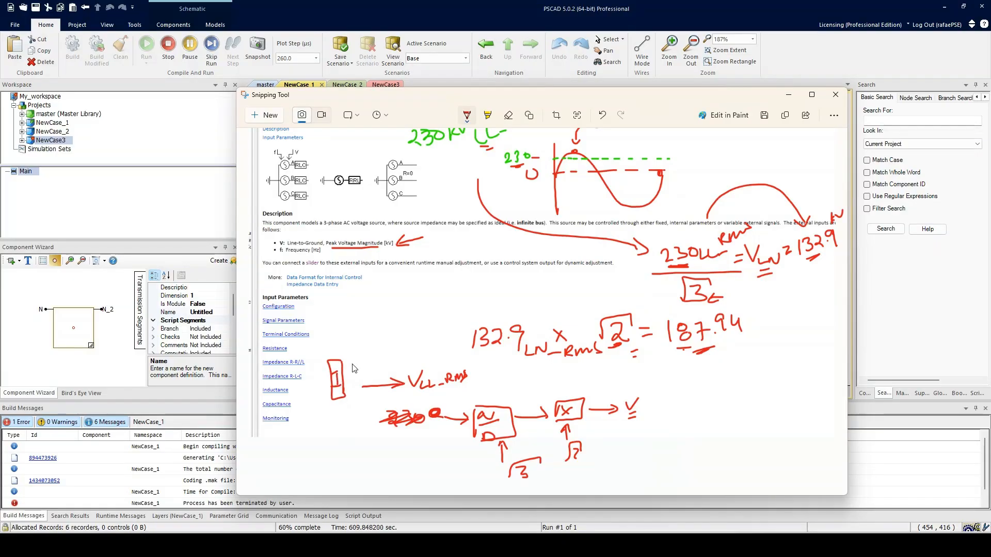
left_click_drag(345, 372, 354, 367)
mouse_move(357, 358)
left_mouse_down()
mouse_move(367, 364)
mouse_move(382, 353)
mouse_move(348, 356)
mouse_move(349, 348)
left_mouse_up()
mouse_move(352, 383)
left_mouse_down()
mouse_move(352, 398)
mouse_move(358, 394)
left_mouse_up()
Sketch a larger labelled box feeding the slider, move the notes aside and return to the PSCAD schematic.
left_click_drag(340, 101, 438, 125)
mouse_move(308, 424)
left_mouse_down()
mouse_move(317, 420)
mouse_move(269, 412)
mouse_move(292, 457)
left_mouse_up()
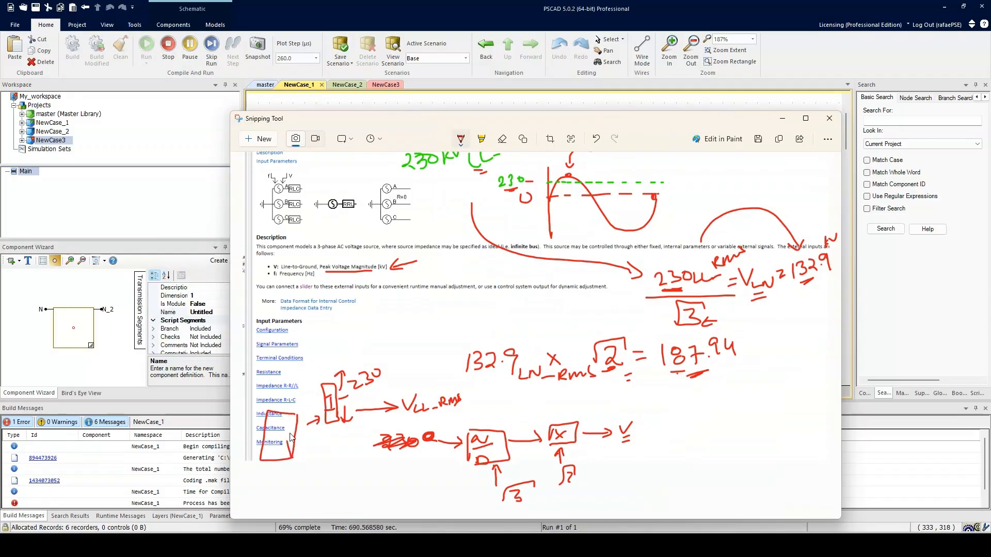
left_click_drag(251, 436, 253, 417)
left_click_drag(320, 123, 580, 232)
left_click(447, 249)
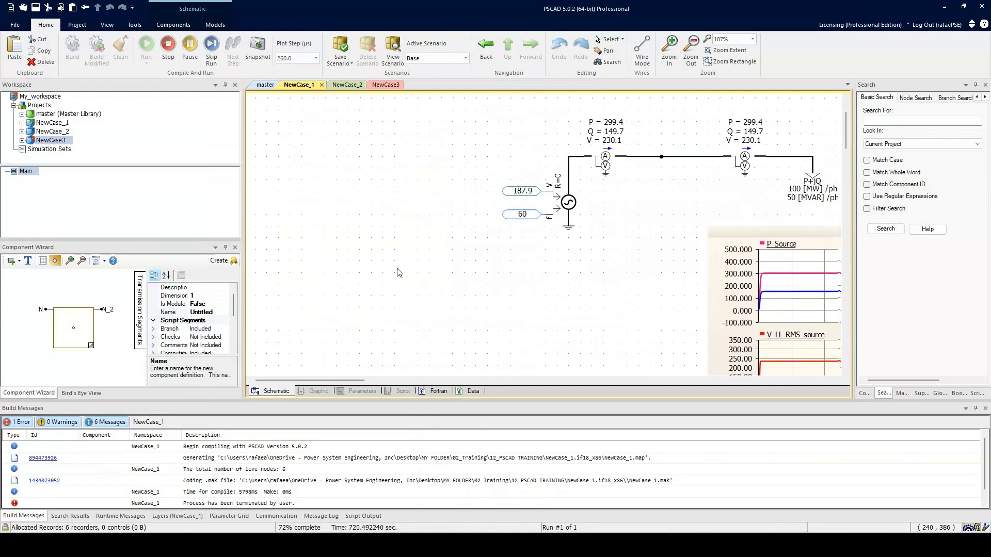
Stop the simulation and remove the 187.9 constant from the source's V input.
left_click_drag(513, 199, 340, 200)
left_click(358, 197)
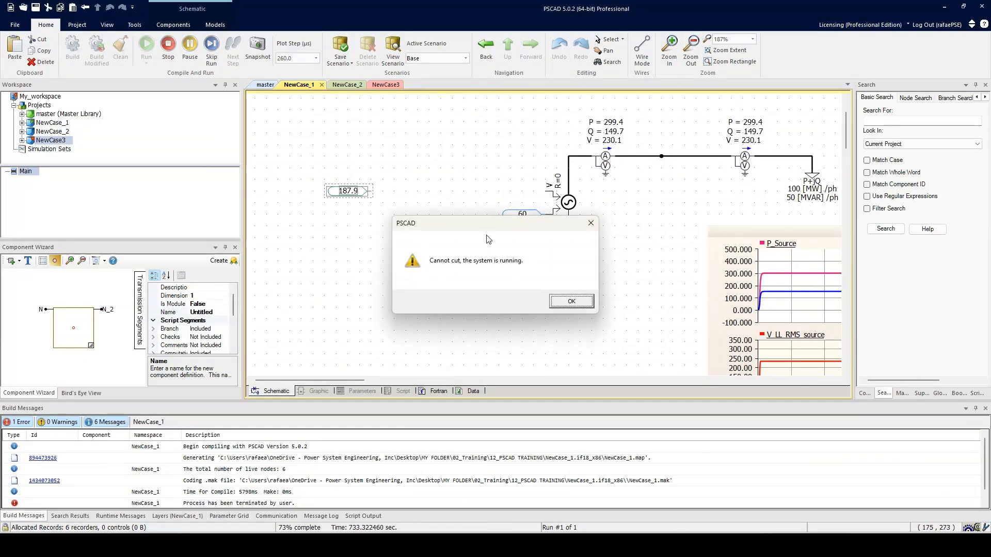
left_click(572, 301)
left_click_drag(436, 211, 431, 242)
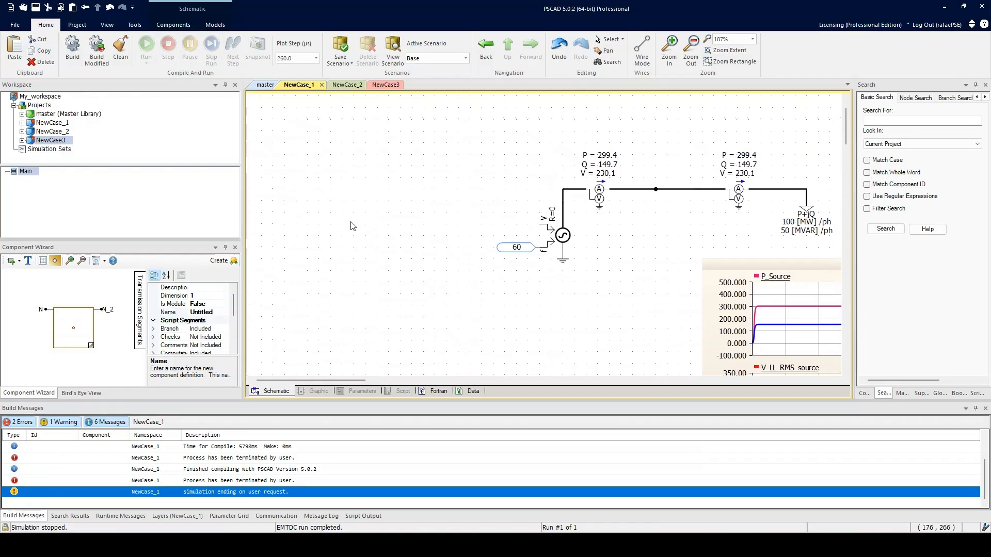
Look through the master library's top-level page for the CSMF group with the divider and multiplier components.
left_click(265, 85)
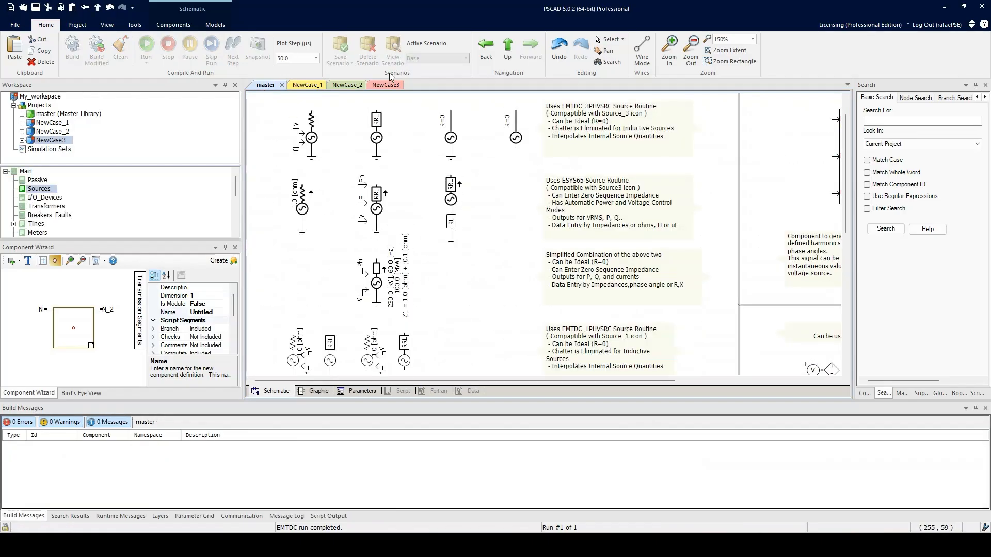
left_click(508, 49)
scroll(584, 277, "down", 1)
left_click_drag(584, 277, 490, 271)
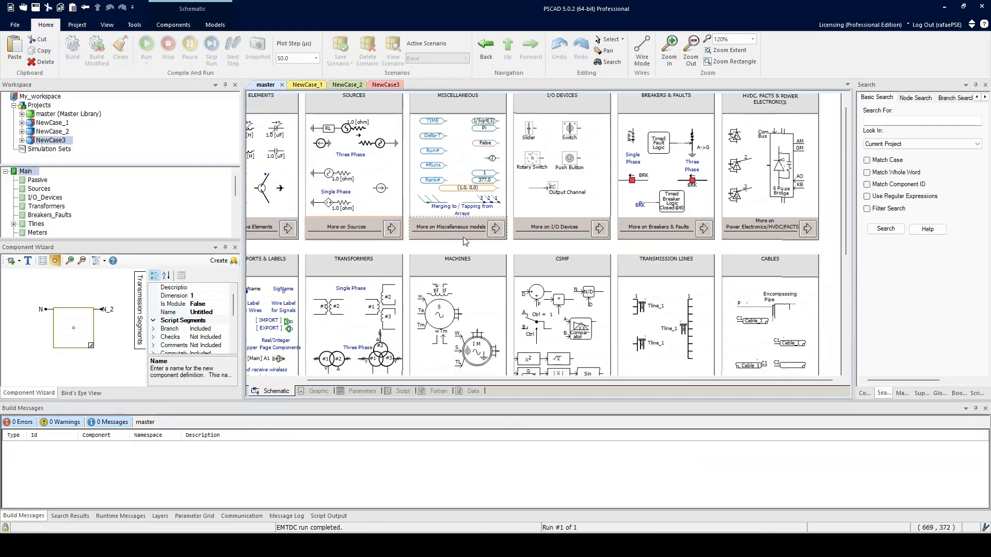
scroll(490, 271, "down", 5)
scroll(472, 255, "left", 3)
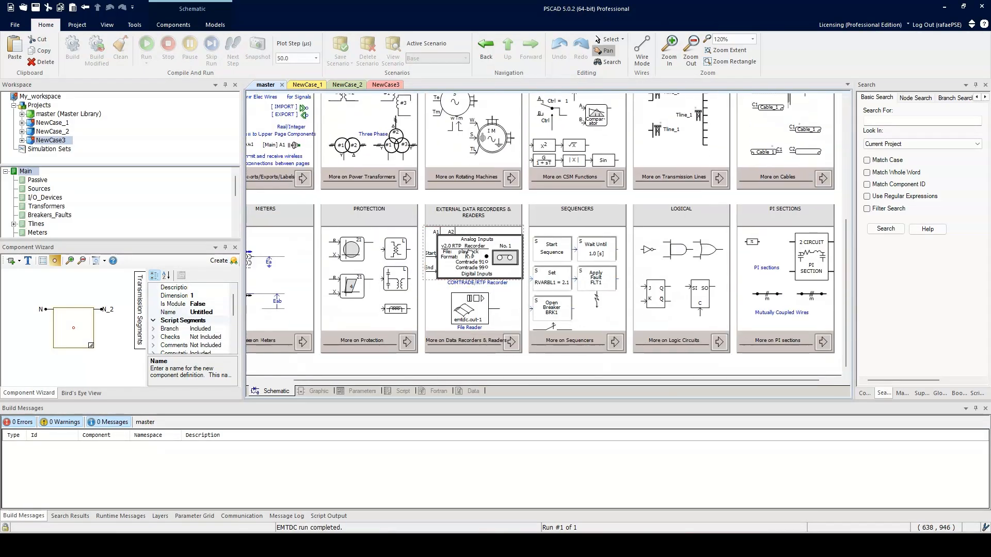
scroll(479, 279, "up", 5)
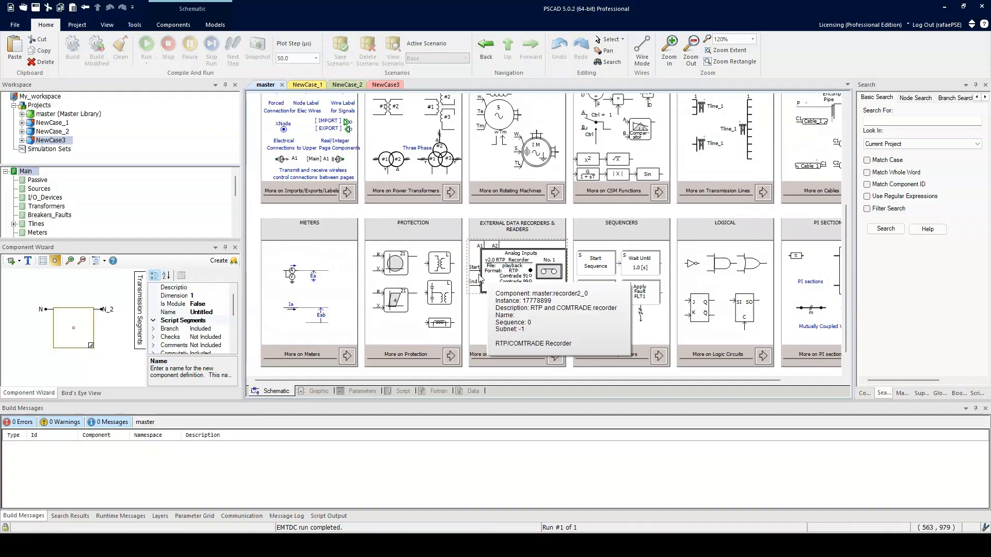
scroll(650, 319, "right", 2)
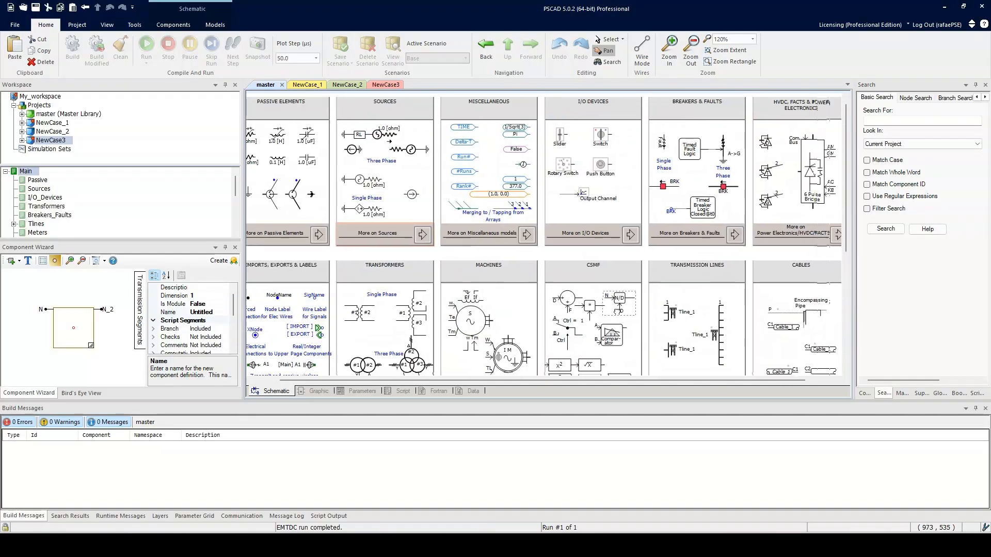
scroll(635, 243, "down", 5)
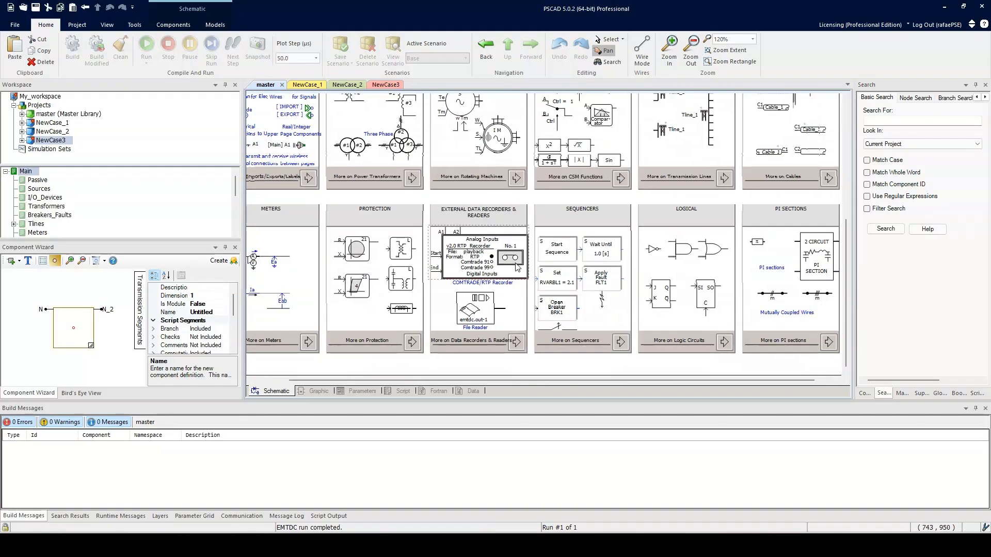
scroll(619, 168, "left", 2)
left_click(431, 207)
scroll(431, 206, "up", 4)
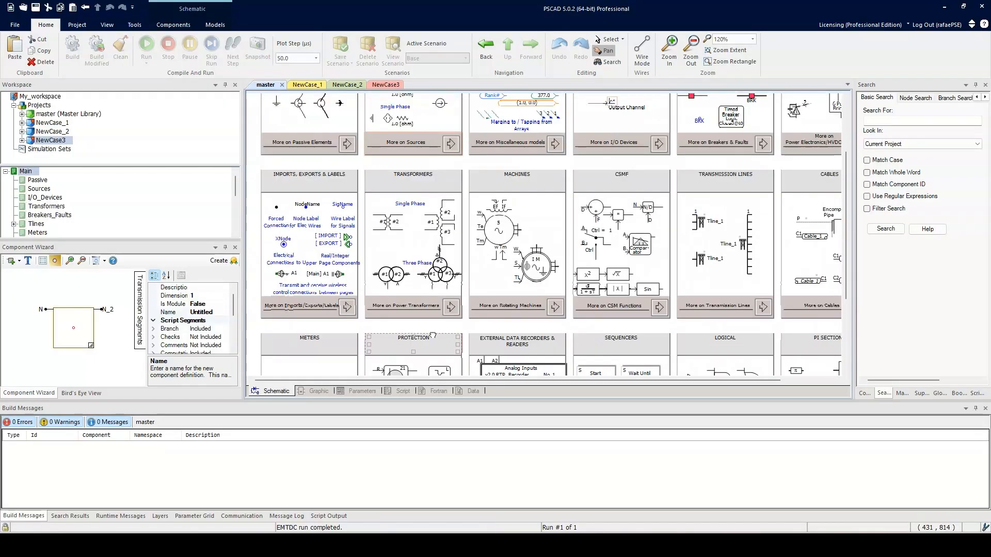
left_click(618, 338)
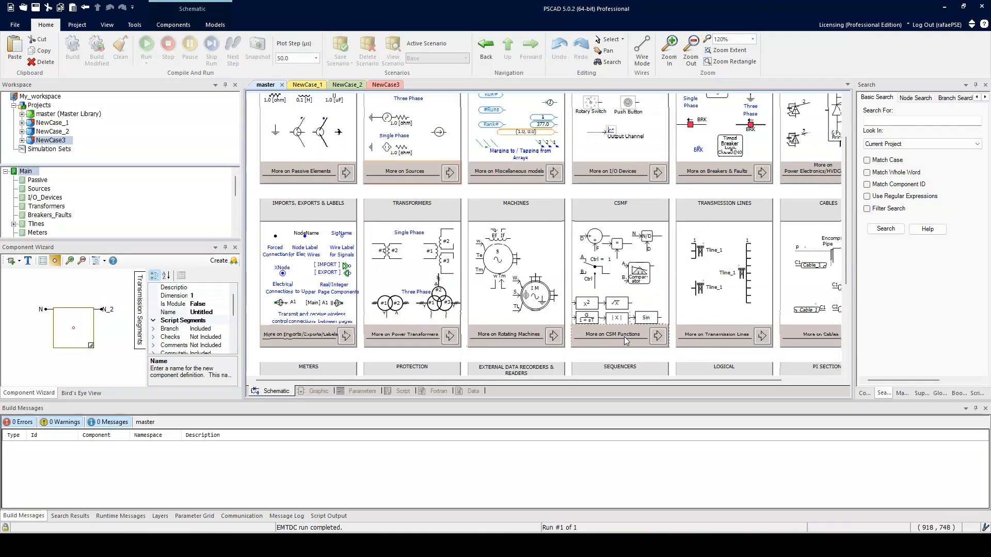
Copy the N/D divider and the multiplier from the CSMF group into the empty area of the NewCase_1 schematic.
left_click(646, 238)
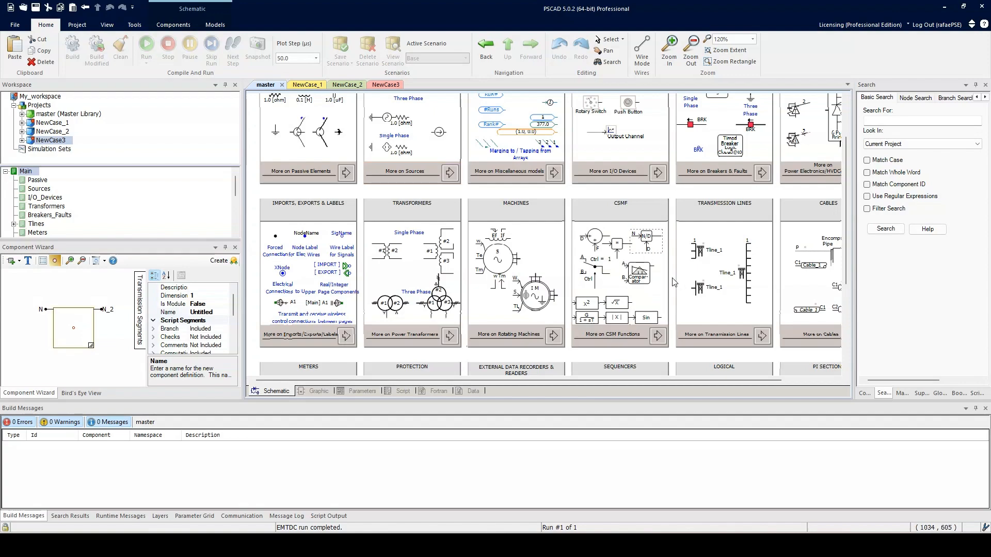
scroll(671, 269, "up", 5)
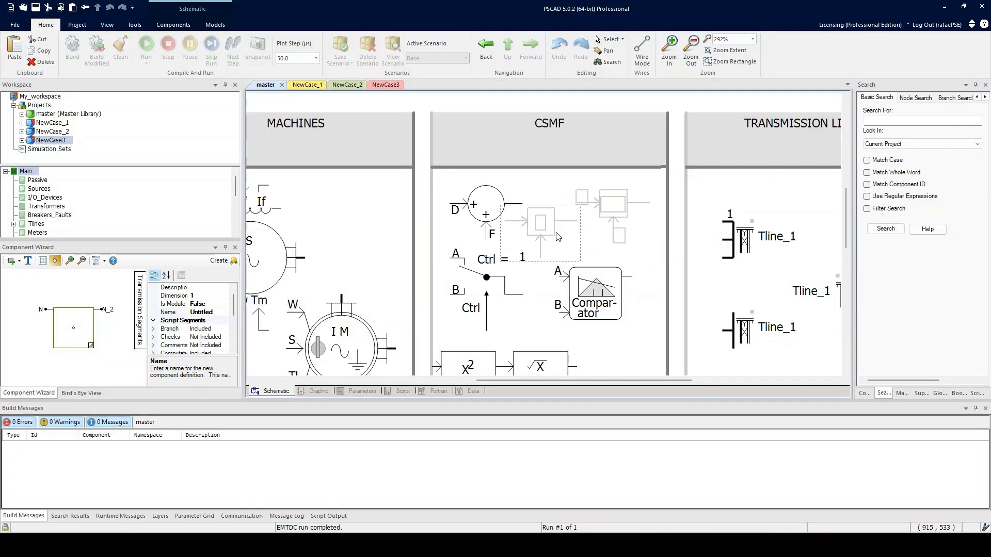
left_click(310, 85)
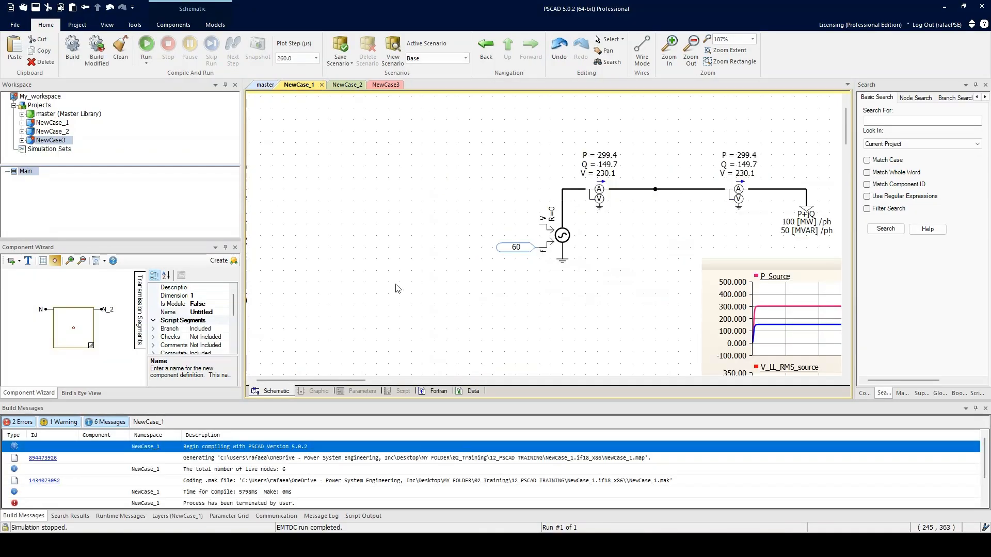
left_click_drag(446, 250, 447, 155)
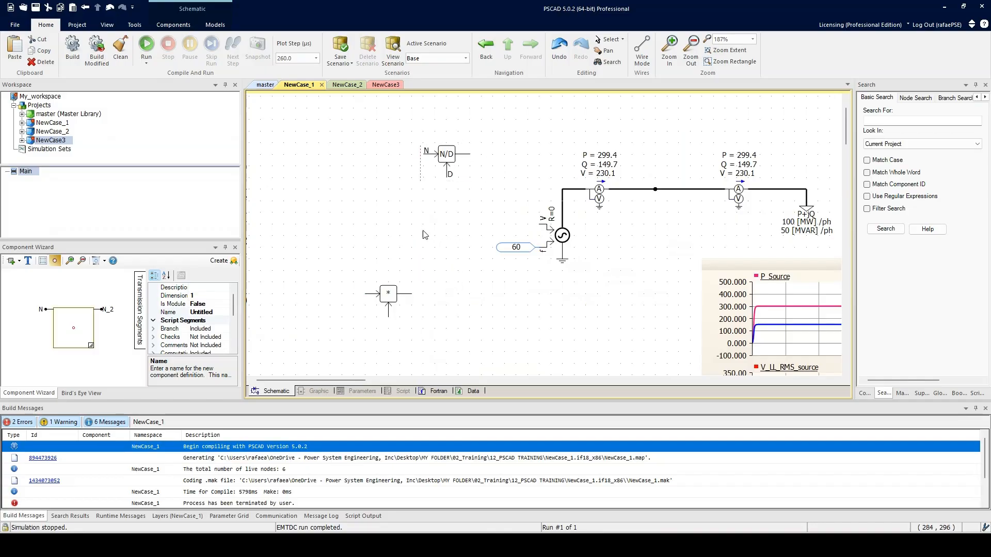
Arrange the N/D divider and the multiplier in sequence beside the source, following the signal chain in the notes.
left_click(455, 545)
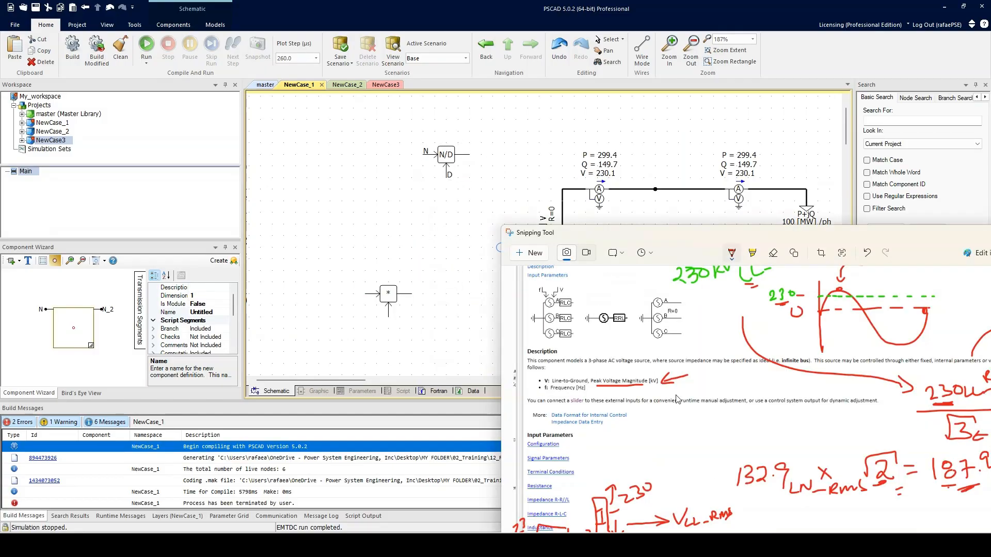
left_click_drag(445, 155, 387, 224)
left_click(402, 307)
left_click_drag(402, 307, 459, 261)
left_click(381, 228)
left_click_drag(380, 228, 369, 240)
left_click(449, 258)
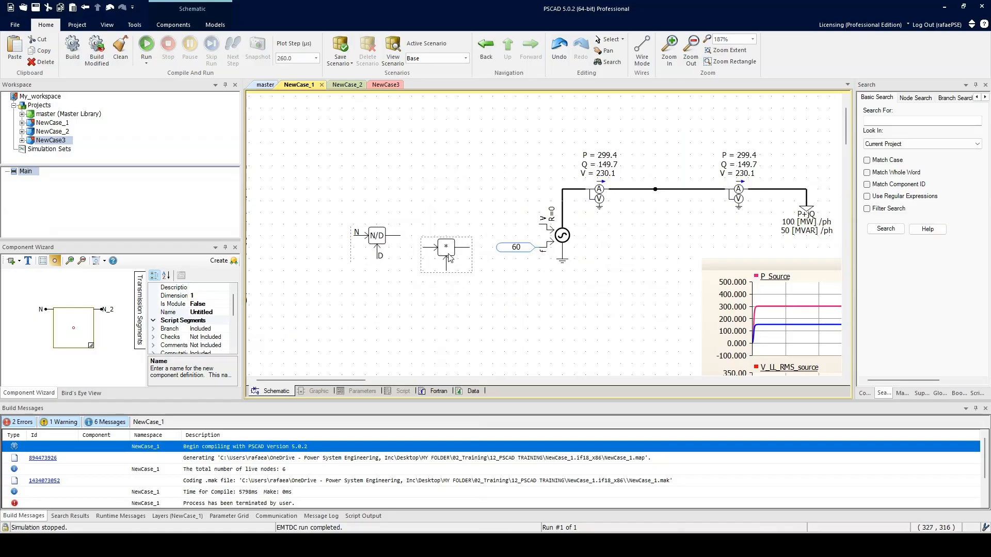
Check the sketched signal chain in the Snipping Tool notes and move the notes window clear of the schematic.
left_click(490, 545)
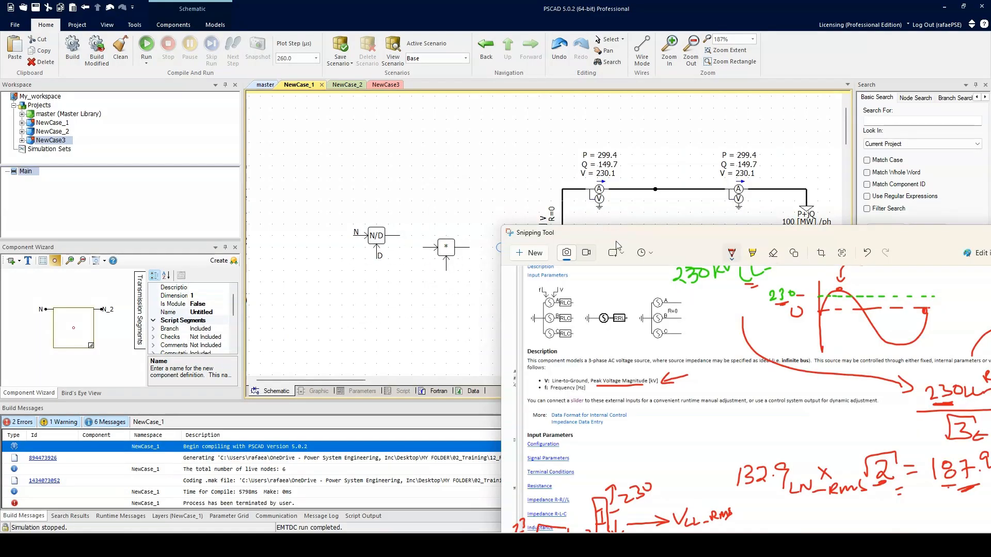
left_click_drag(617, 243, 387, 123)
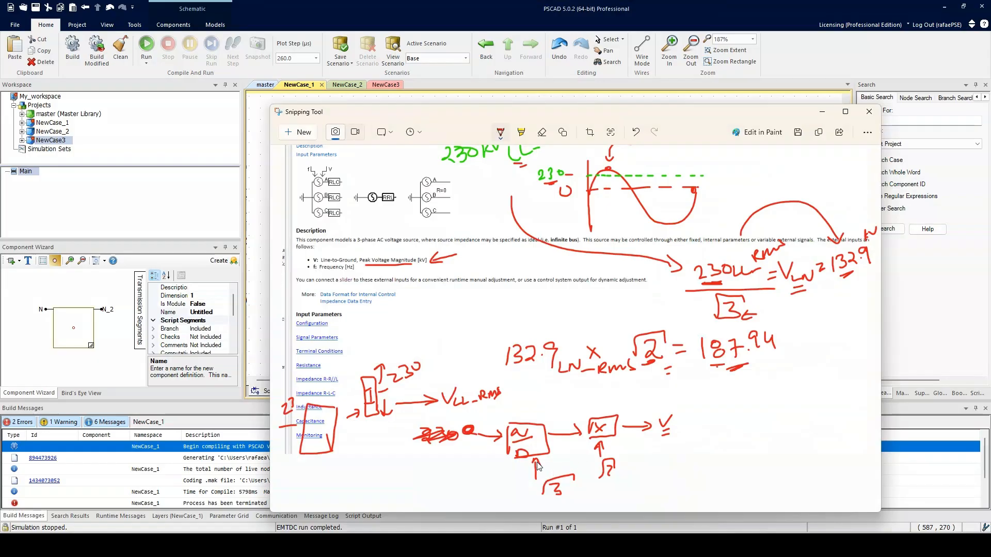
left_click_drag(372, 112, 651, 353)
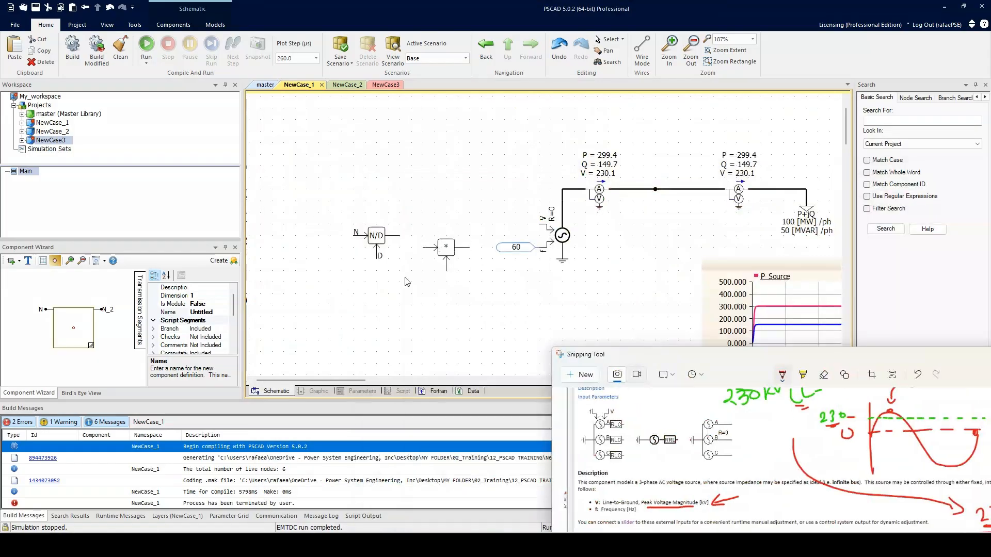
Move the multiplier so its input connects directly to the N/D divider's output.
left_click_drag(445, 250, 420, 239)
left_click(435, 293)
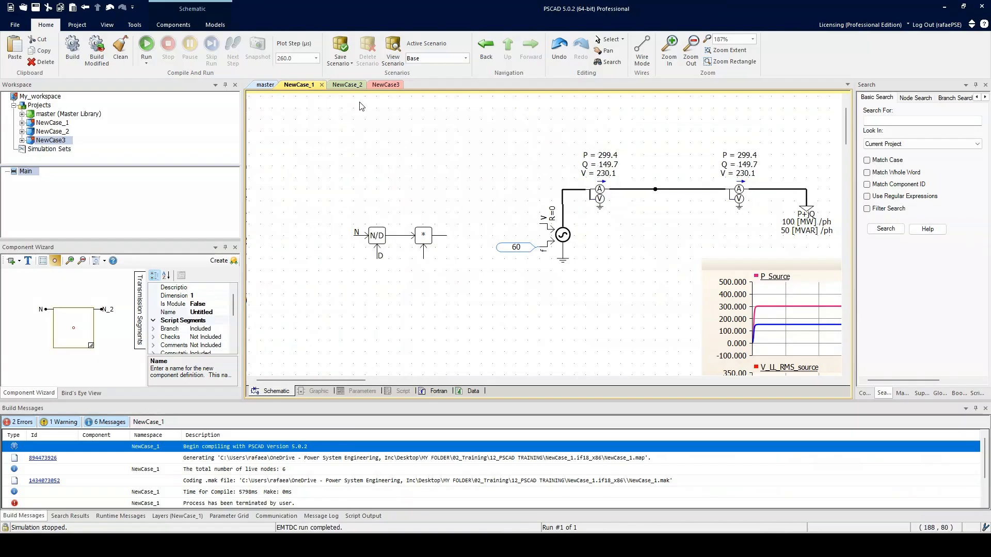
Add a real constant of 1.73 and attach it to the N/D divider's denominator input.
left_click(174, 24)
left_click_drag(329, 160, 334, 161)
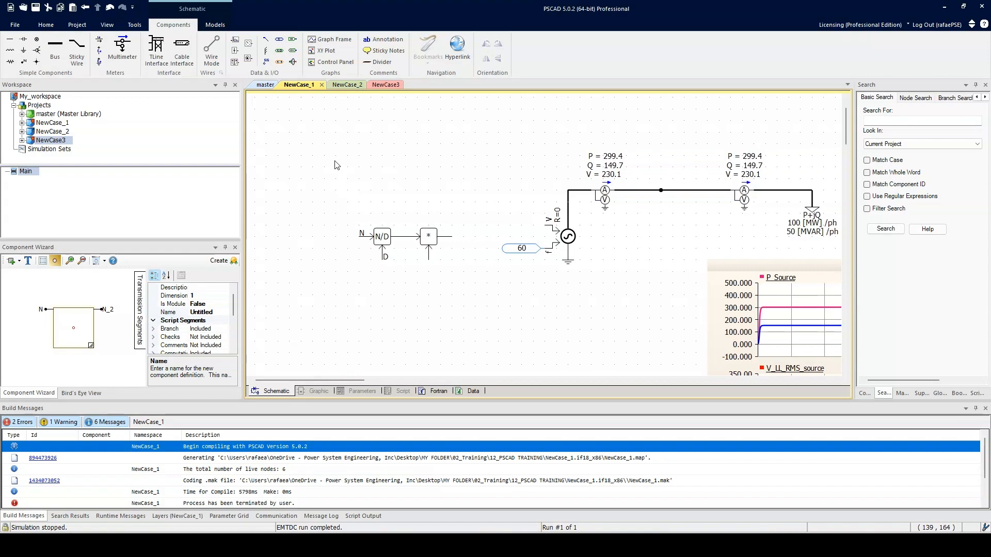
left_click(279, 51)
left_click(314, 202)
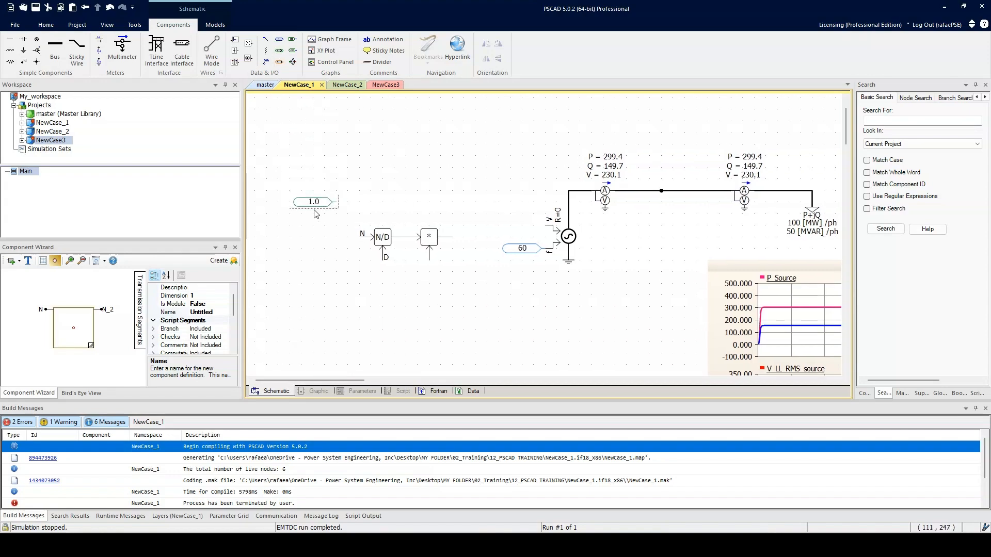
double_click(330, 202)
left_click(542, 210)
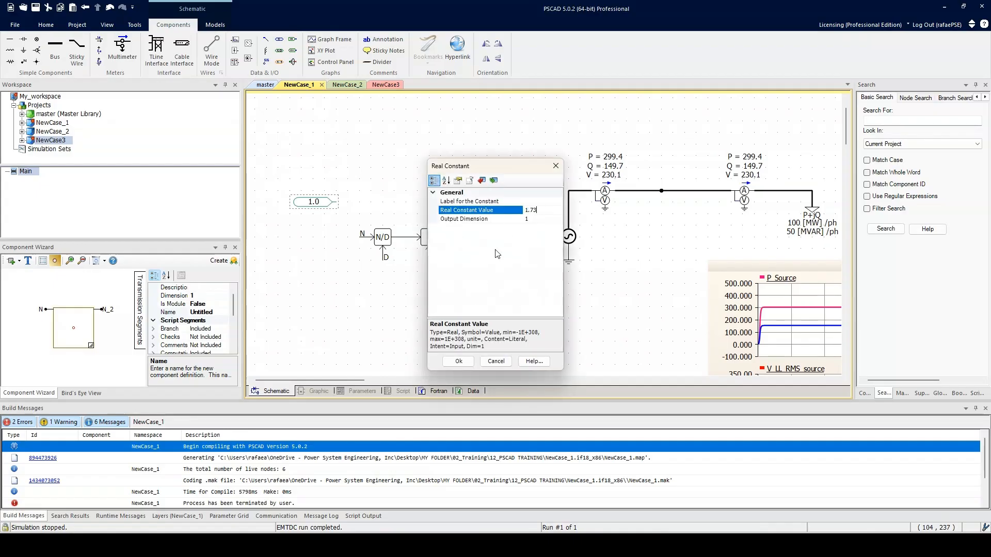
left_click(458, 362)
left_click_drag(333, 204, 377, 263)
left_click(380, 272)
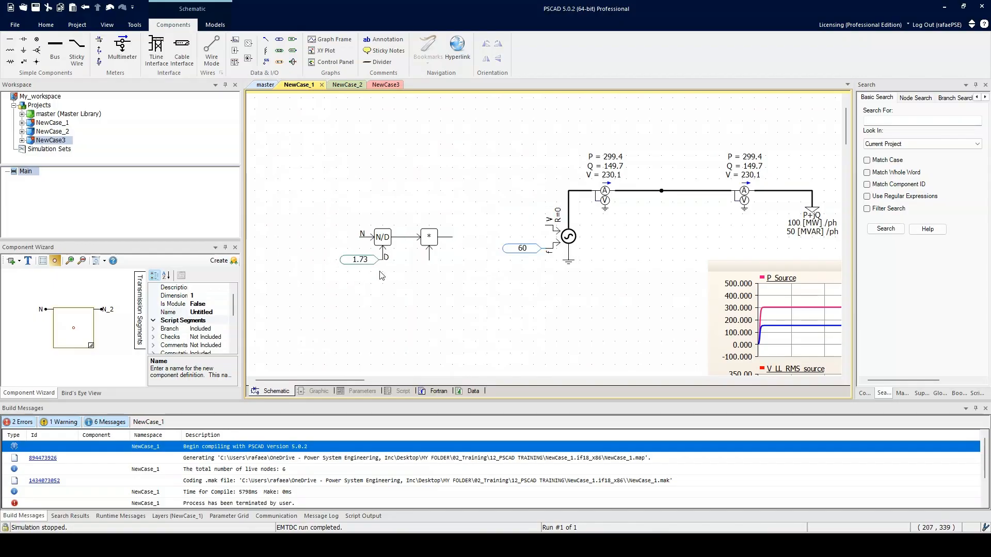
Find the built-in Pi constant among the master library's Miscellaneous models, inspect its parameters and copy it.
left_click(265, 85)
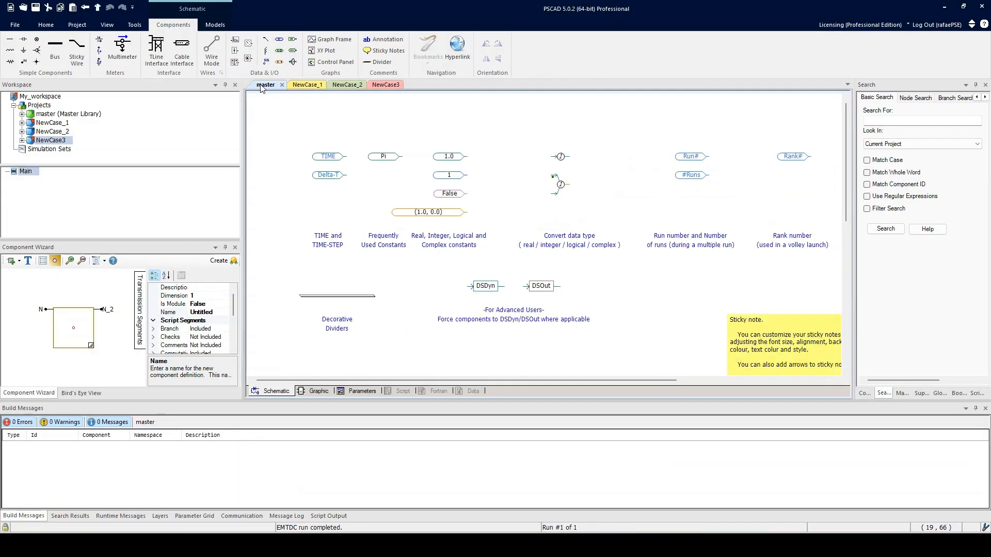
left_click(46, 25)
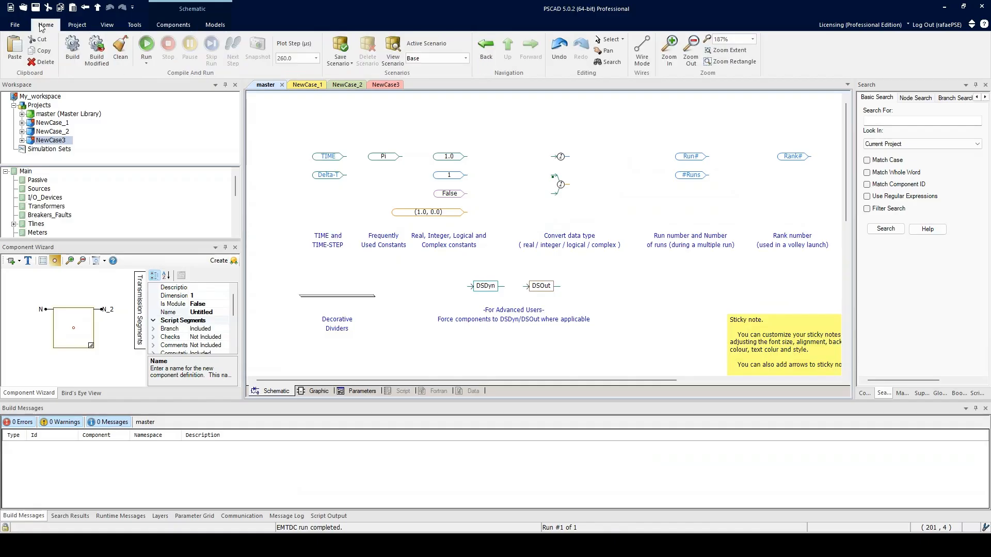
left_click(508, 48)
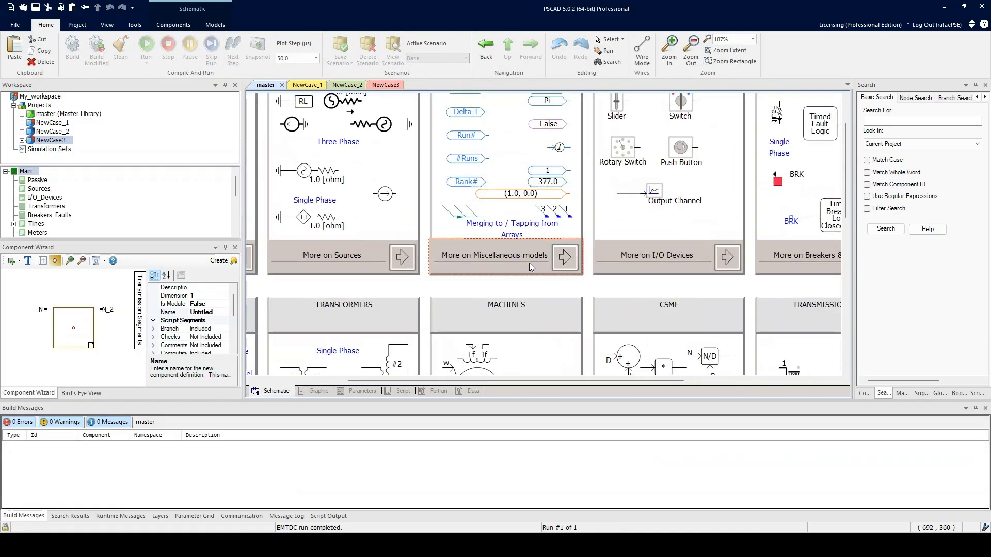
left_click(532, 260)
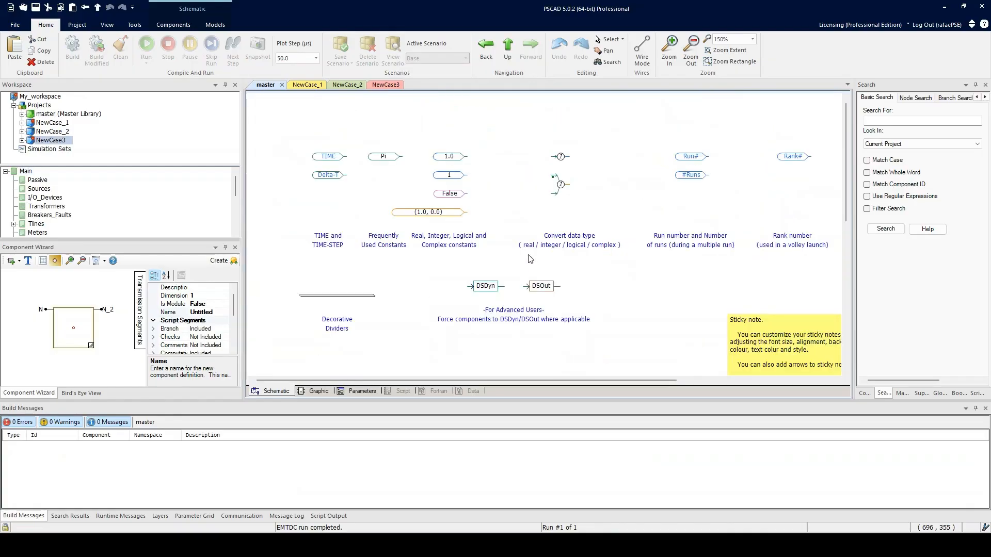
double_click(384, 157)
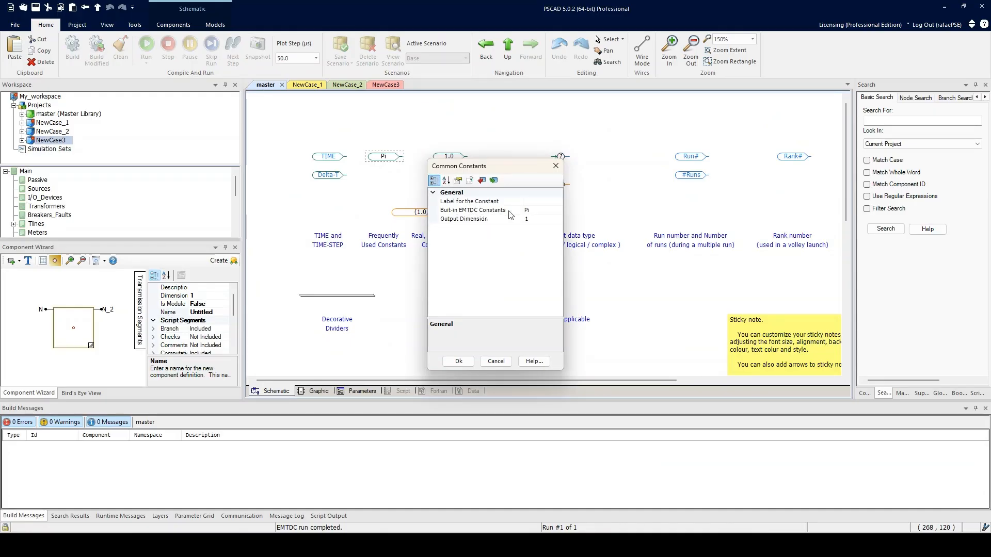
left_click(556, 165)
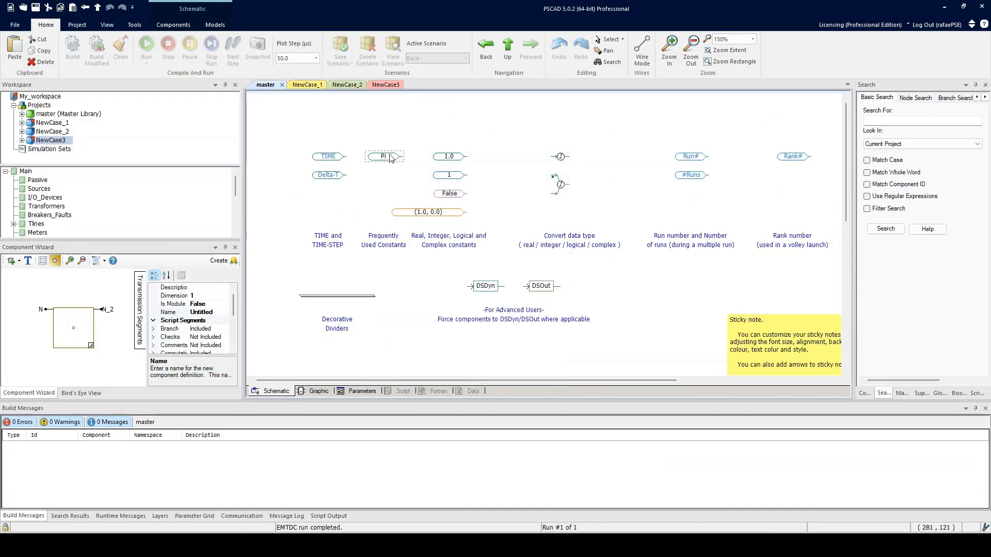
Replace the 1.73 constant at the divider's denominator in NewCase_1 with the copied Pi constant.
left_click(309, 87)
mouse_move(359, 262)
left_mouse_down()
mouse_move(366, 299)
mouse_move(361, 260)
left_mouse_up()
key("Delete")
key("ctrl+v")
left_click(388, 305)
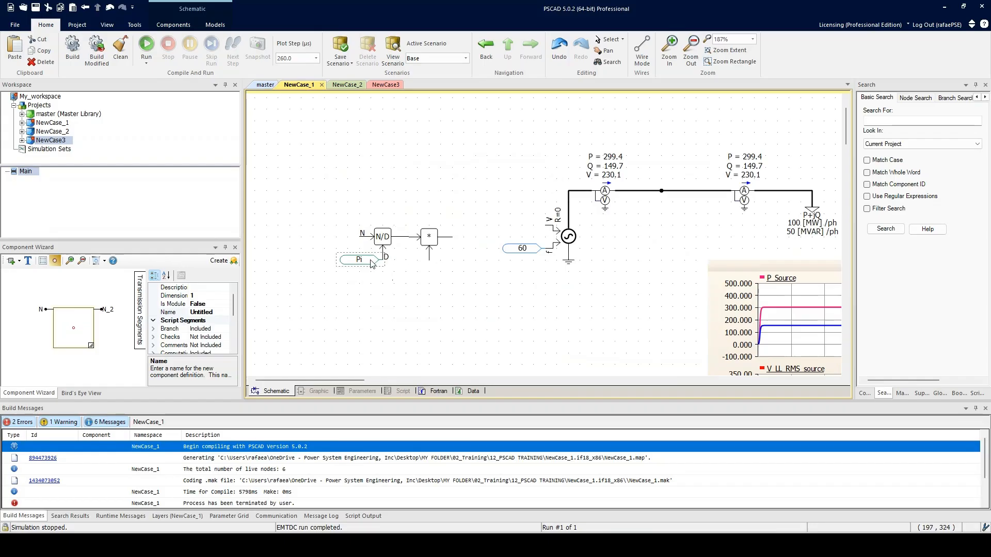
Set the built-in EMTDC constant at the divider's denominator to sqrt (3).
double_click(360, 260)
left_click(556, 211)
left_click(558, 210)
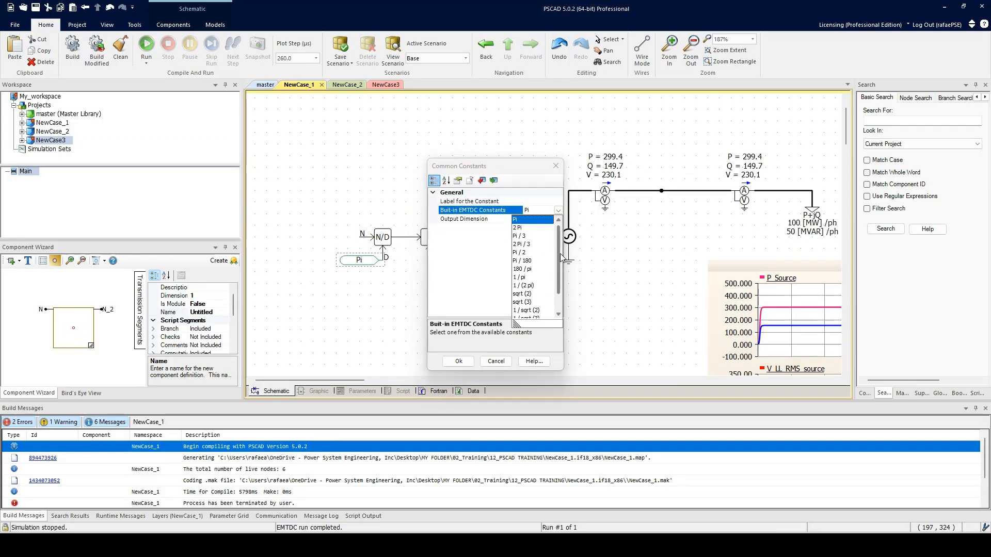
left_click_drag(558, 250, 558, 261)
left_click(522, 286)
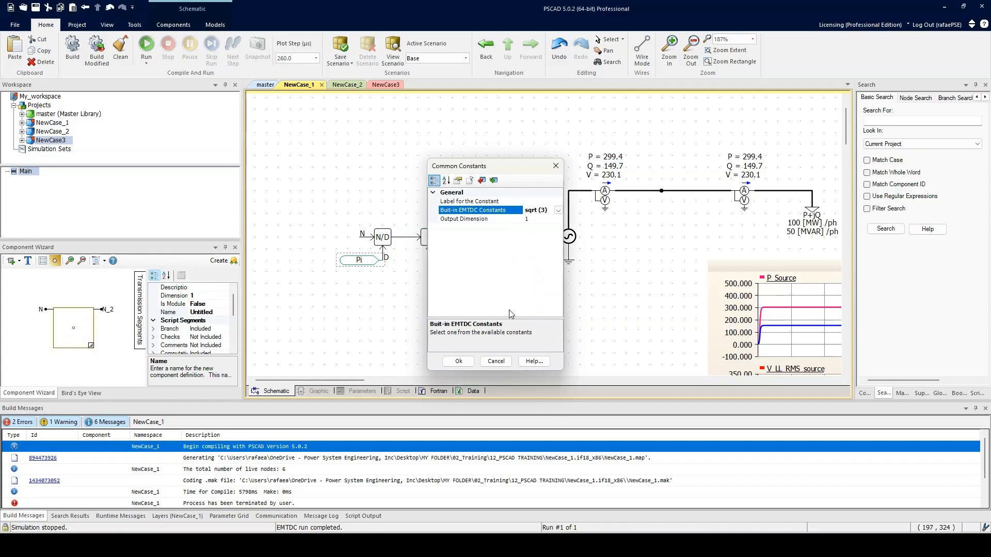
left_click(458, 361)
Duplicate the Sqrt (3) constant, move the copy near the multiplier and rotate it.
key("ctrl+c")
key("ctrl+v")
left_click_drag(445, 292, 414, 265)
key("r")
key("r")
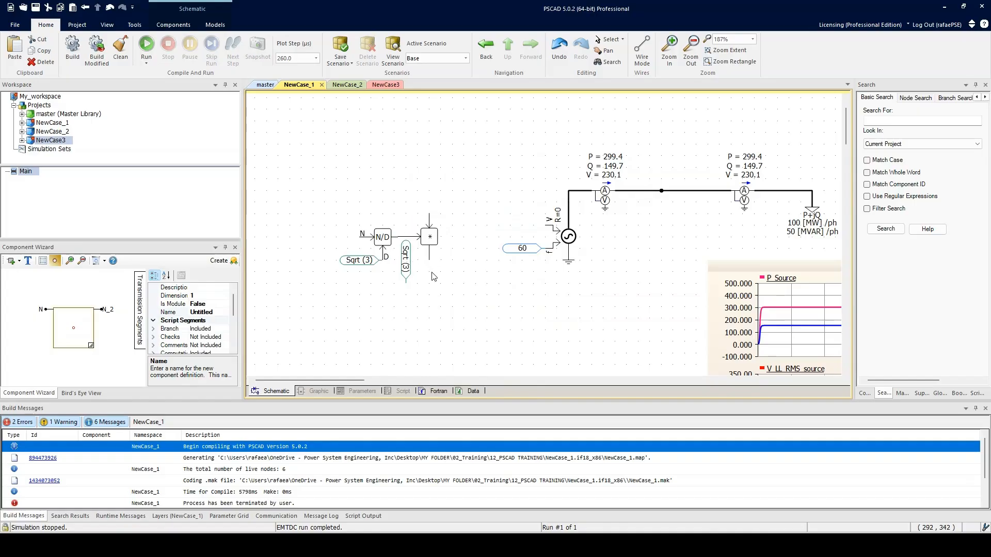
key("ctrl+z")
key("r")
key("r")
key("r")
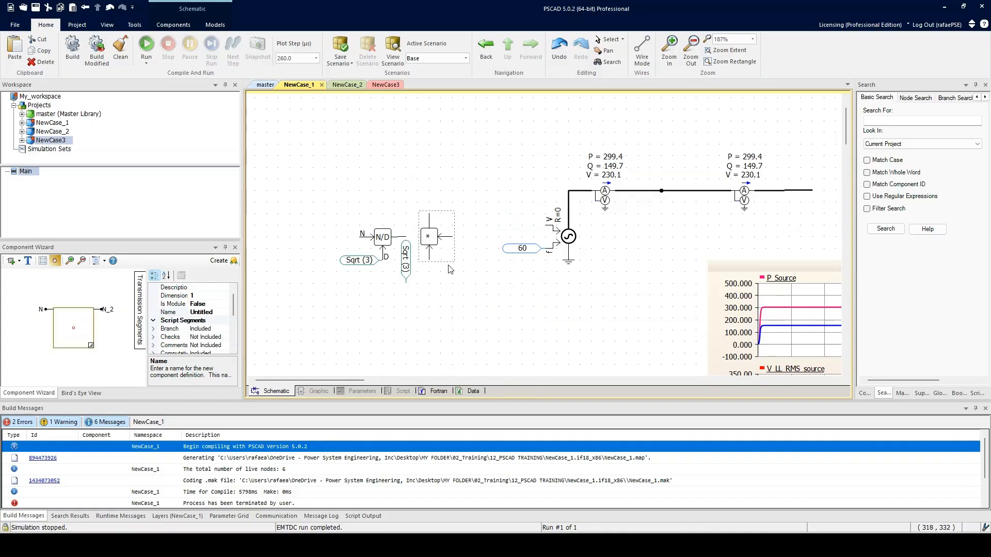
Move the duplicated constant to the multiplier's lower input and rotate it so its output connects there.
left_click(412, 265)
left_click_drag(418, 273, 467, 285)
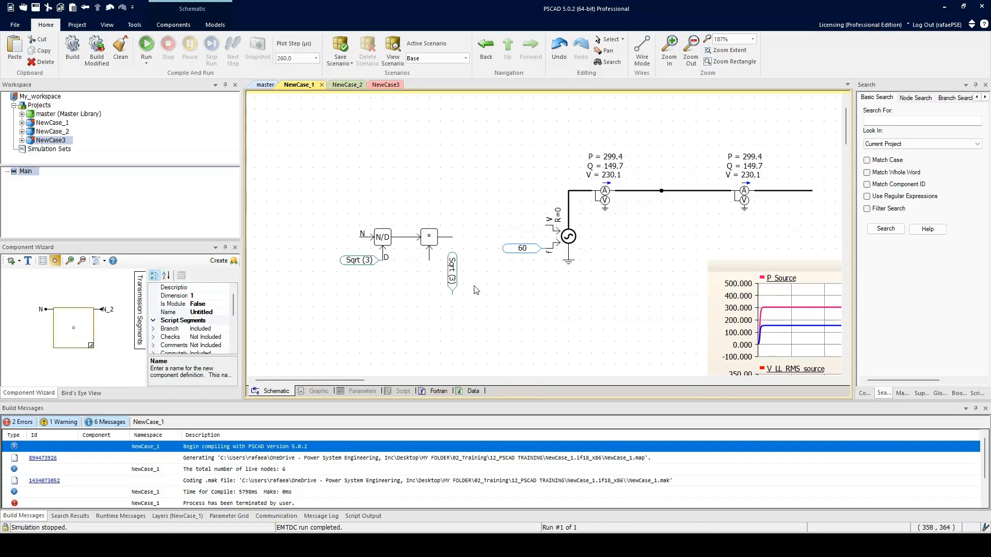
key("r")
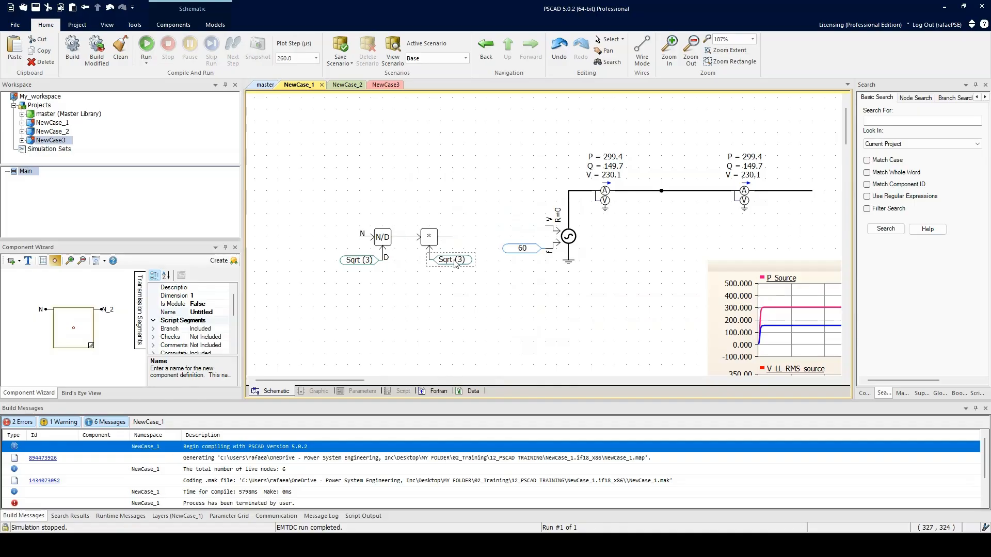
Set the multiplier's built-in EMTDC constant to sqrt (2).
double_click(447, 272)
left_click(473, 210)
left_click(558, 210)
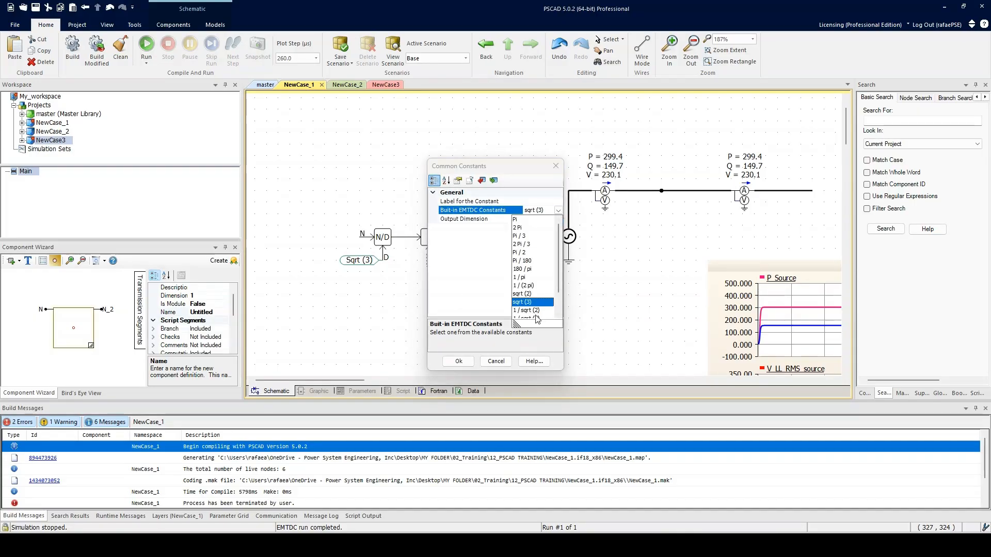
left_click(532, 294)
left_click(459, 361)
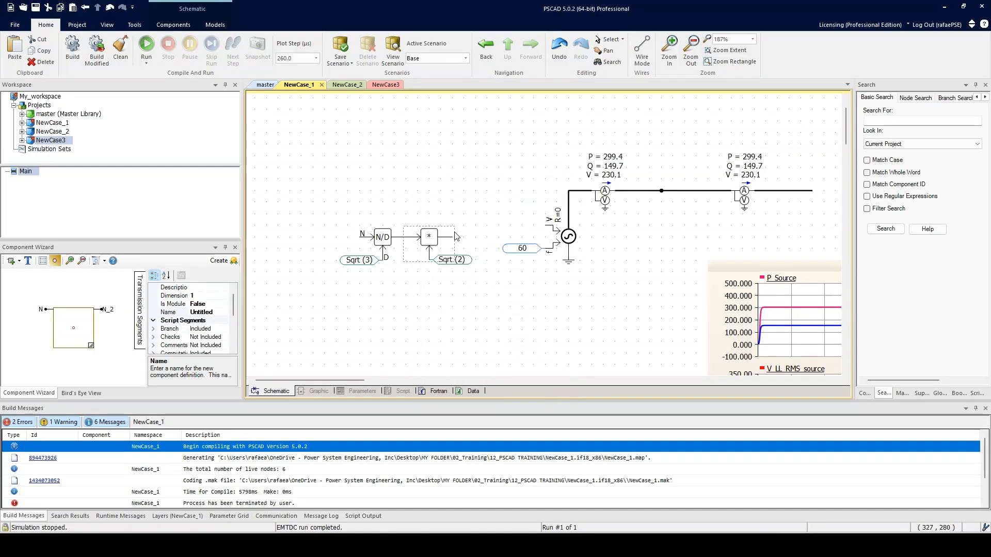
Move the 60 frequency constant clear of the source and align the divider and multiplier chain with the source's V input.
left_click_drag(309, 211, 483, 304)
left_click(498, 249)
left_click(528, 305)
left_click_drag(523, 251, 523, 320)
left_click_drag(321, 215, 492, 304)
left_click_drag(451, 257, 484, 246)
Wire the multiplier's output to the source's V input.
left_click(173, 25)
left_click(214, 51)
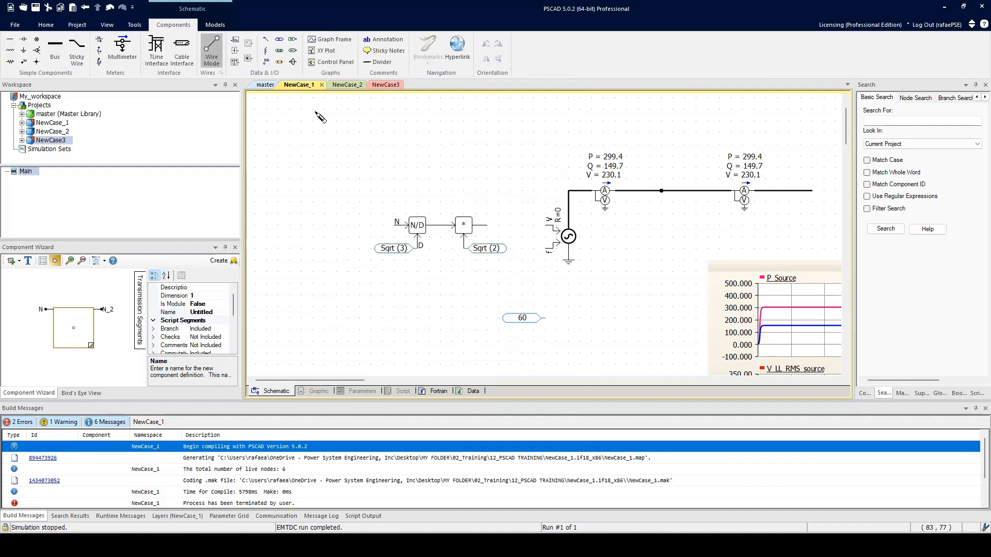
left_click(488, 226)
right_click(548, 230)
Place the 60 constant just below the Sqrt (2) constant and wire it to the source's f input.
left_click_drag(532, 318, 508, 272)
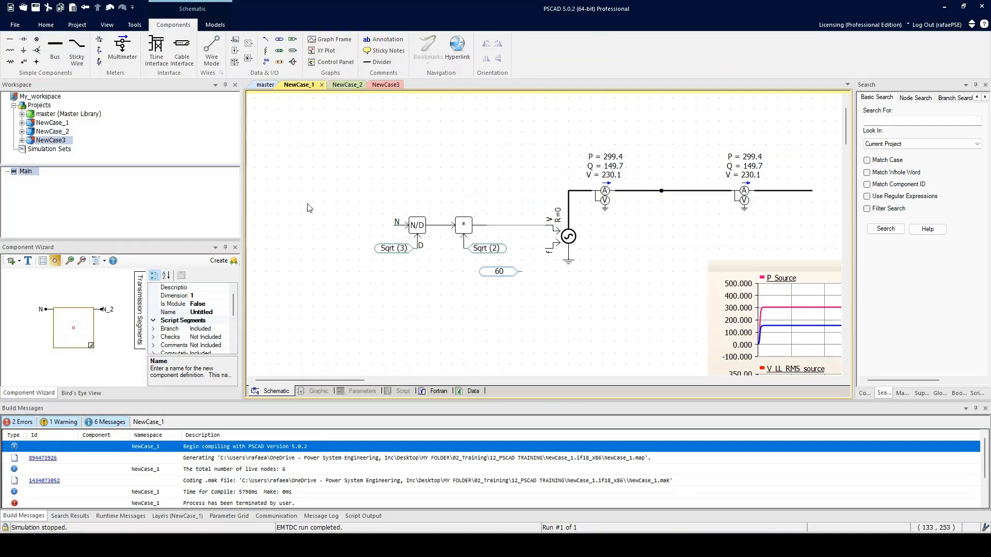
left_click(212, 50)
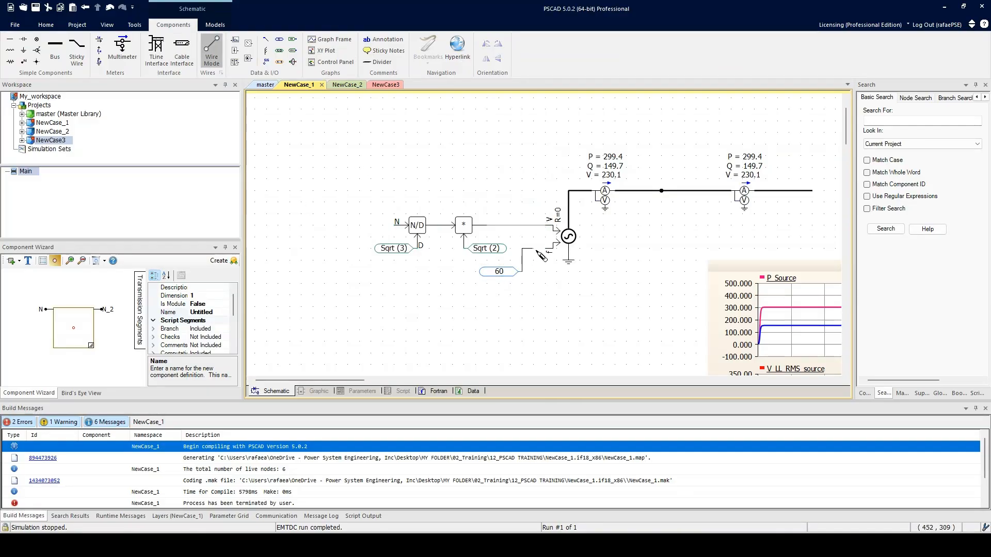
right_click(544, 250)
left_click(548, 304)
Move the fixed load back to the end of the bus beyond the second multimeter.
scroll(548, 303, "down", 2)
scroll(548, 289, "right", 3)
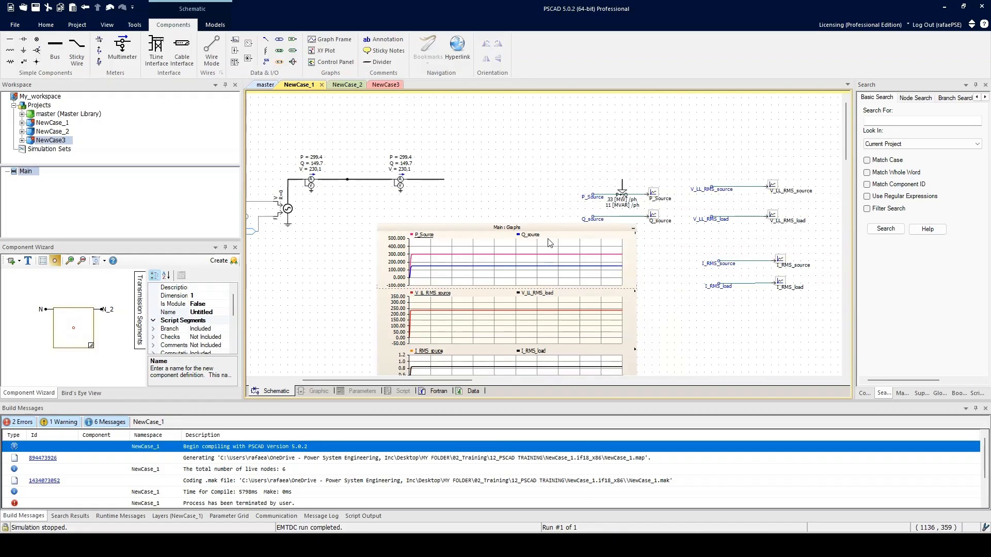
left_click_drag(626, 190, 448, 189)
left_click(448, 209)
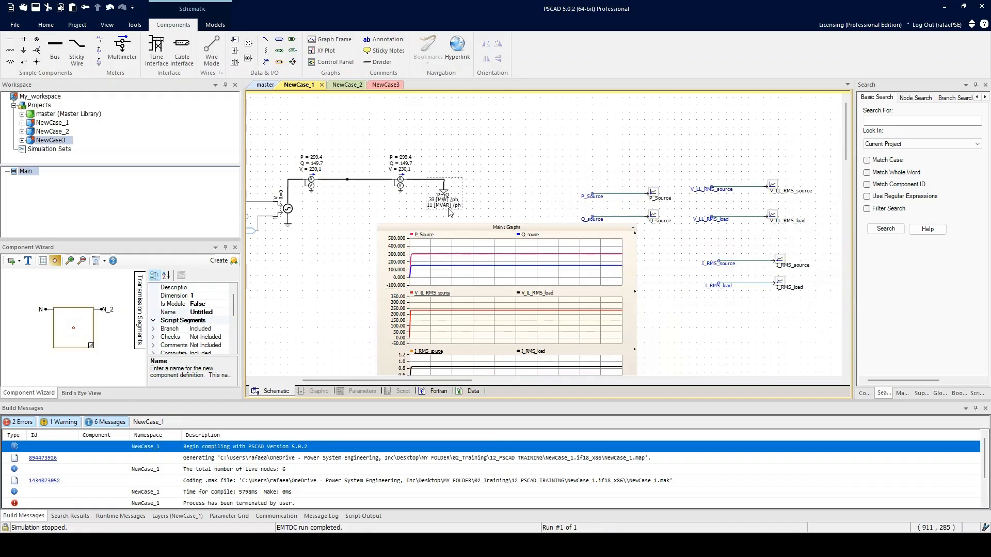
Set the fixed load's rated power per phase to 100 MW real and 50 MVAR reactive.
left_click_drag(352, 240, 518, 233)
scroll(333, 200, "up", 1)
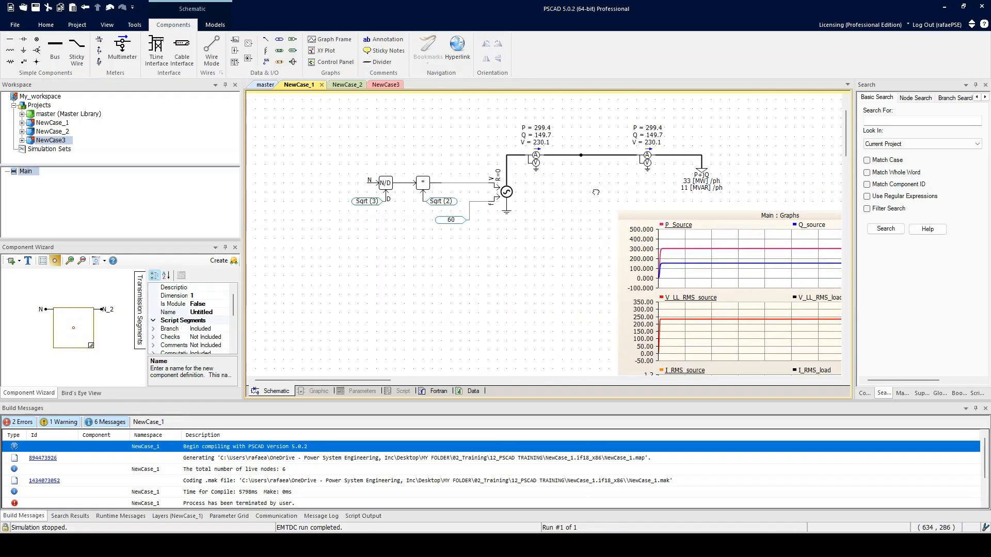
double_click(715, 169)
left_click(595, 159)
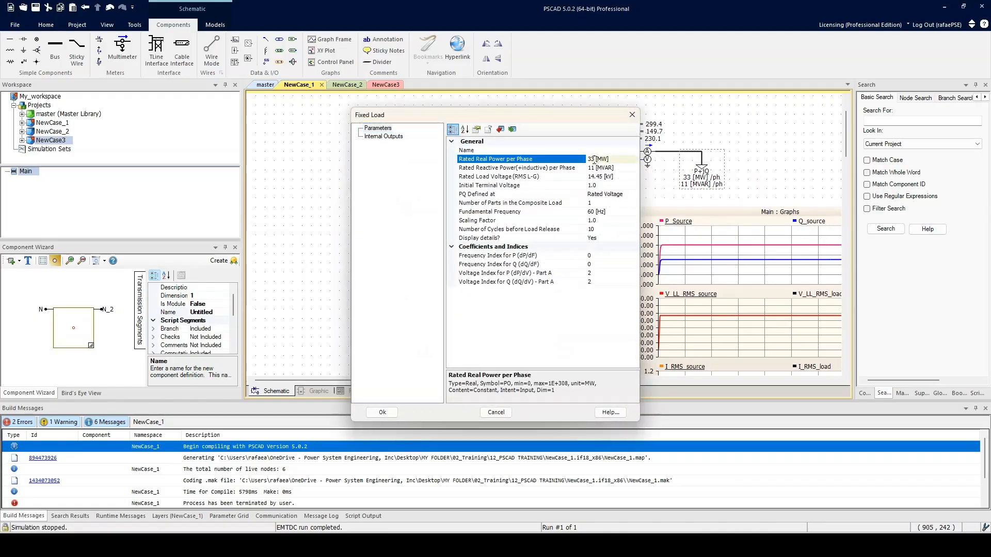
type("100")
left_click(592, 168)
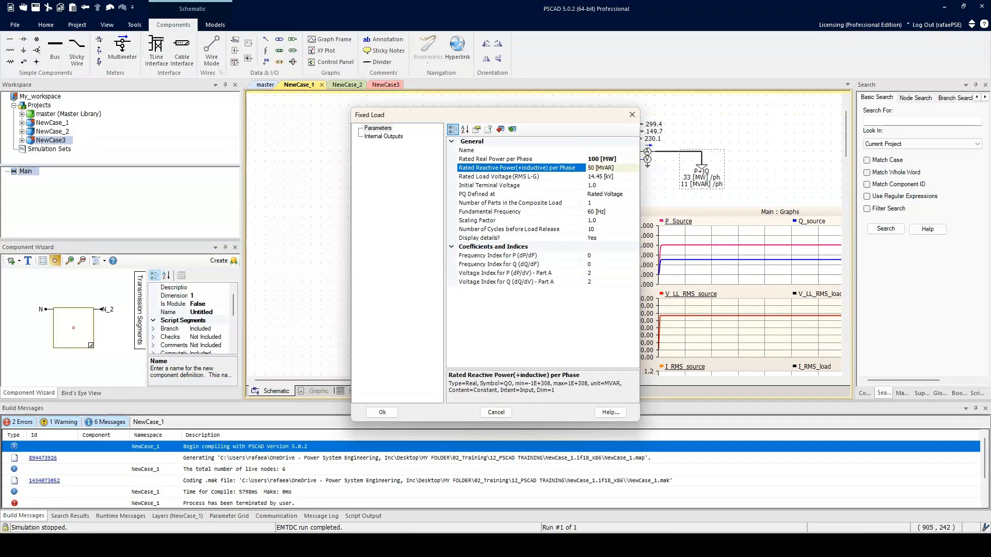
key("Return")
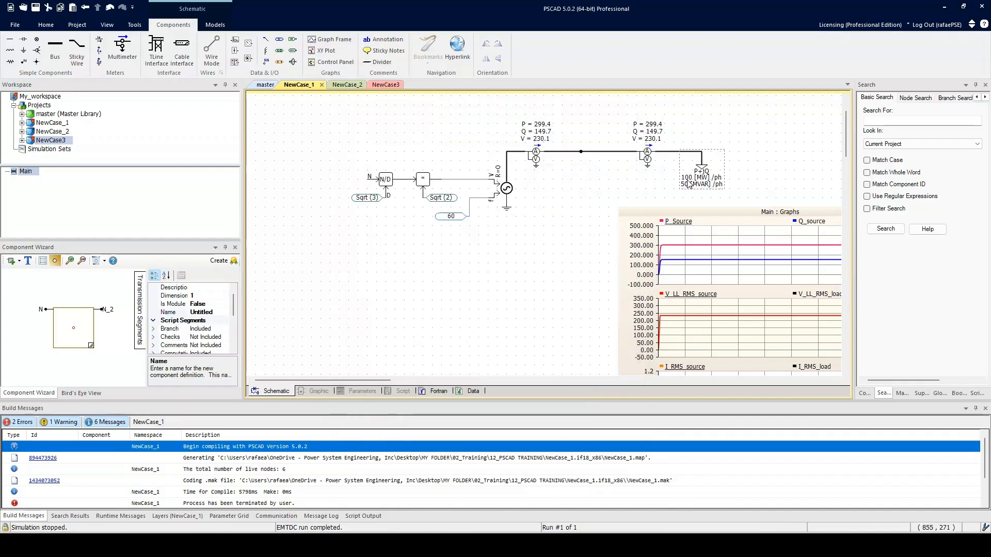
Mark the multiplier, √2 and chain input in the Snipping Tool sketch, and minimize the notes.
scroll(473, 255, "up", 2)
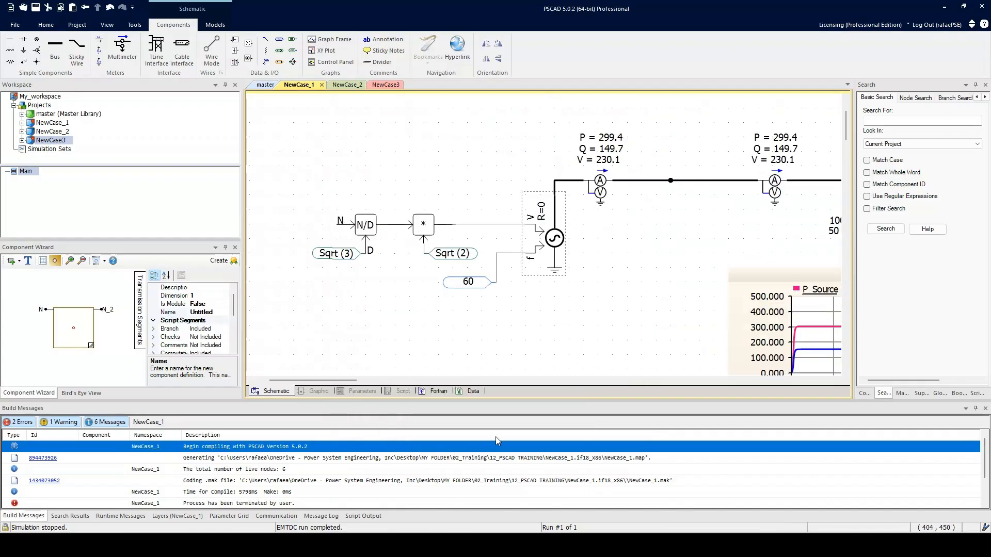
left_click_drag(990, 392, 781, 96)
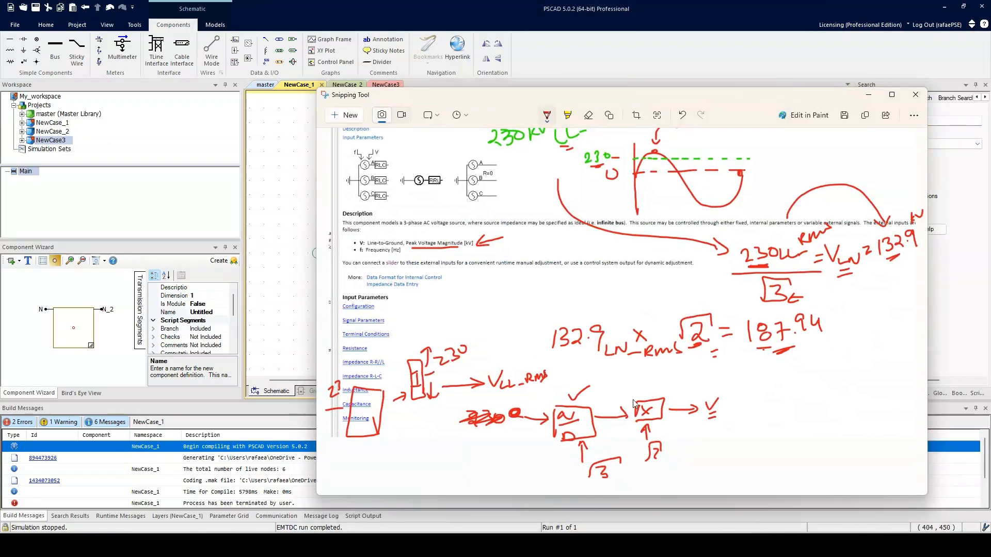
left_click_drag(676, 455, 623, 463)
left_click_drag(500, 426, 495, 421)
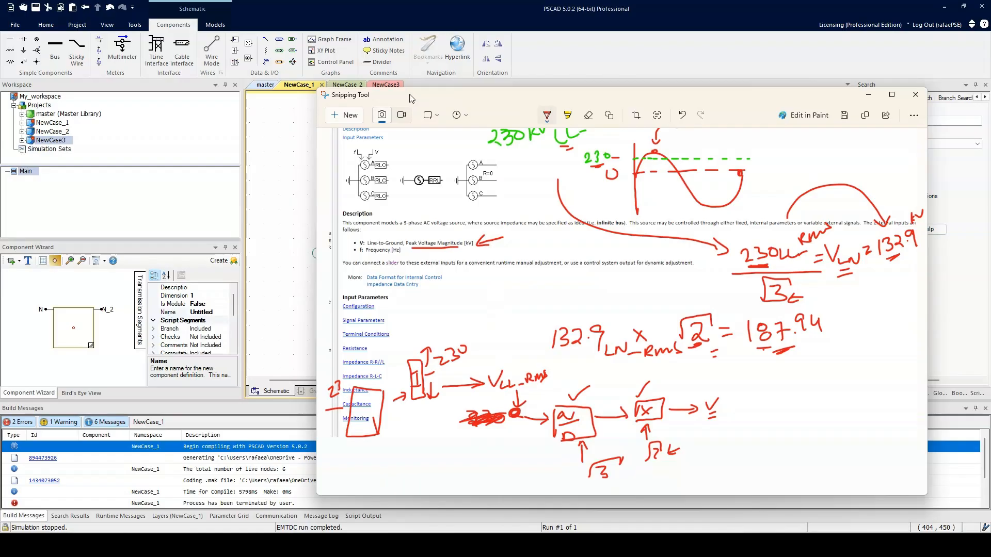
left_click(869, 95)
Add a constant at the divider's N input and set its value to 230.
left_click(268, 50)
left_click(309, 223)
double_click(308, 227)
left_click(535, 209)
type("230")
key("Return")
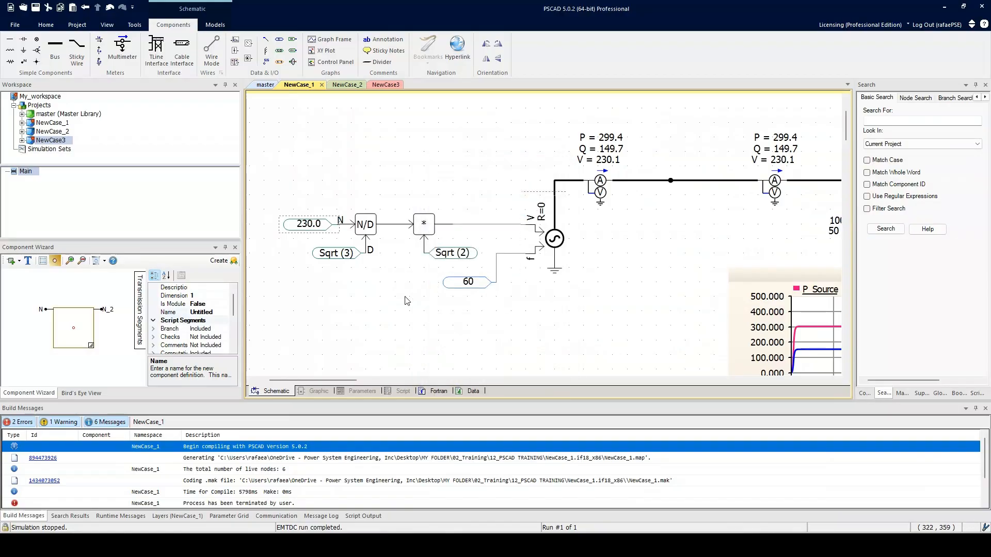
scroll(588, 322, "down", 1)
left_click_drag(593, 320, 485, 181)
left_click_drag(388, 212, 621, 303)
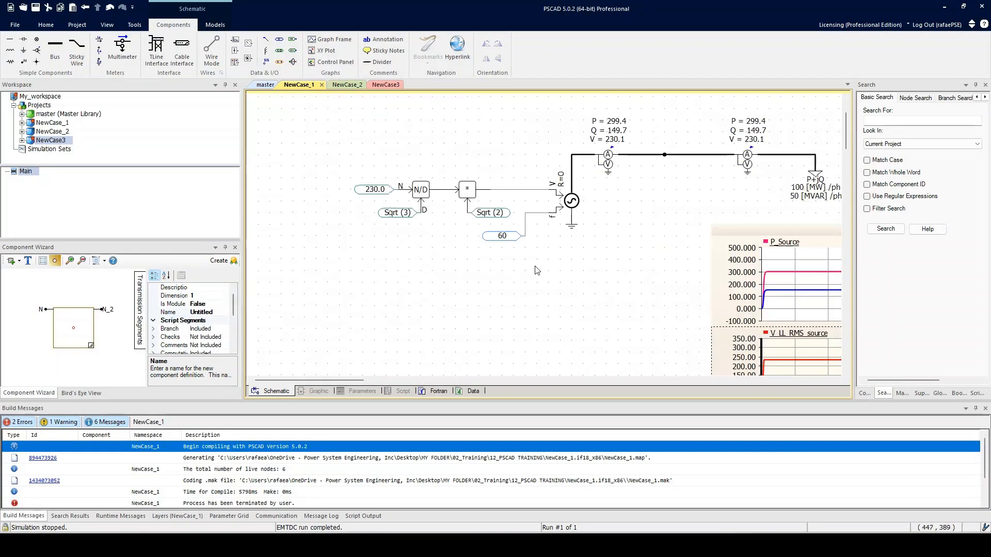
scroll(368, 190, "up", 2)
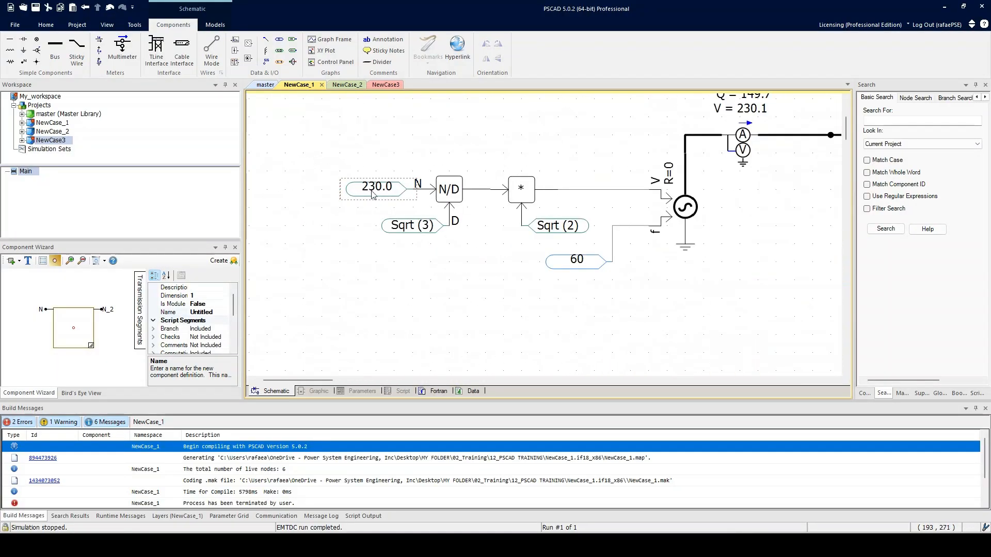
Move the 230.0 constant off the divider's N input to the empty area above the chain.
left_click_drag(385, 239, 489, 257)
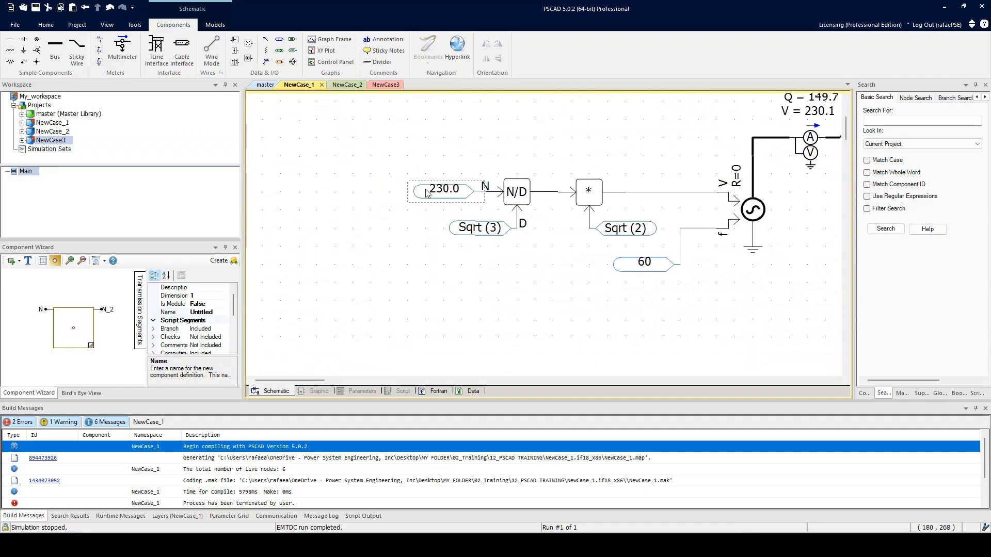
scroll(492, 228, "down", 1)
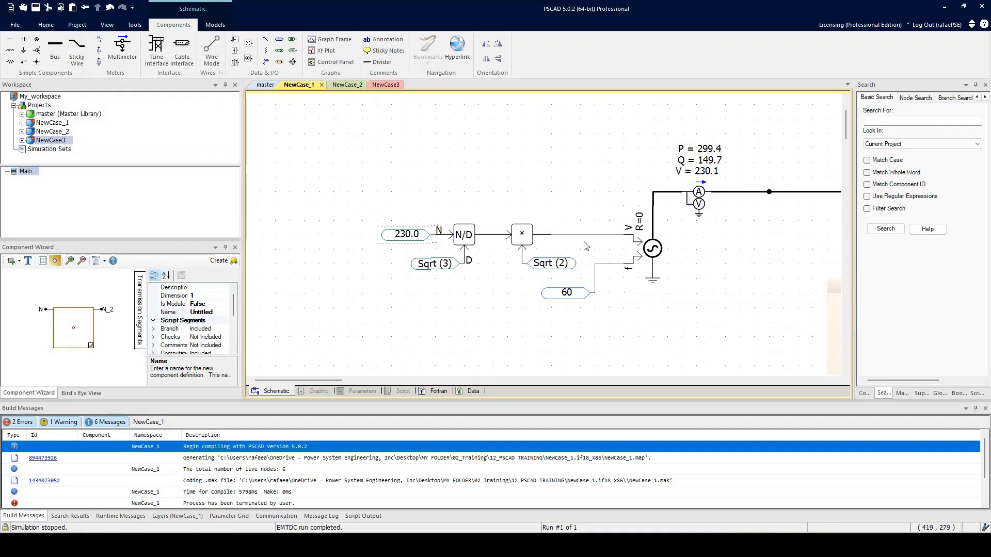
left_click(403, 256)
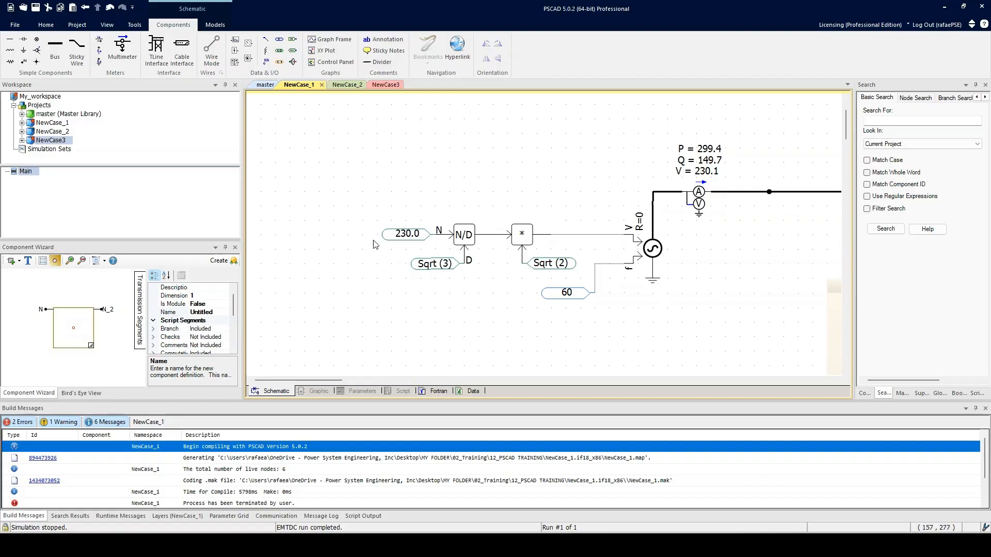
scroll(326, 190, "down", 1)
left_click_drag(408, 226, 451, 138)
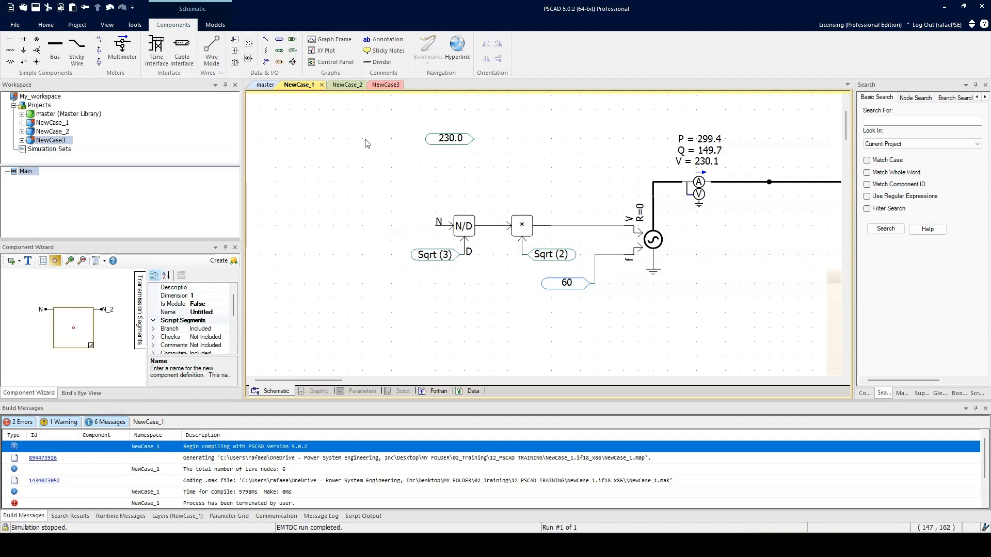
Place a data signal label in front of the divider and wire it to the N input.
left_click(266, 61)
left_click(407, 230)
key("ctrl+w")
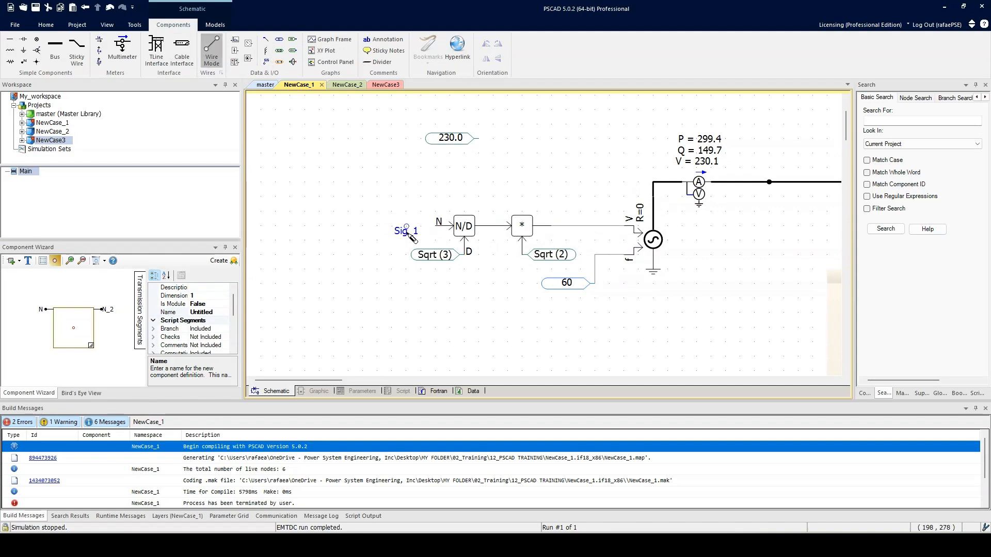
right_click(436, 226)
key("Escape")
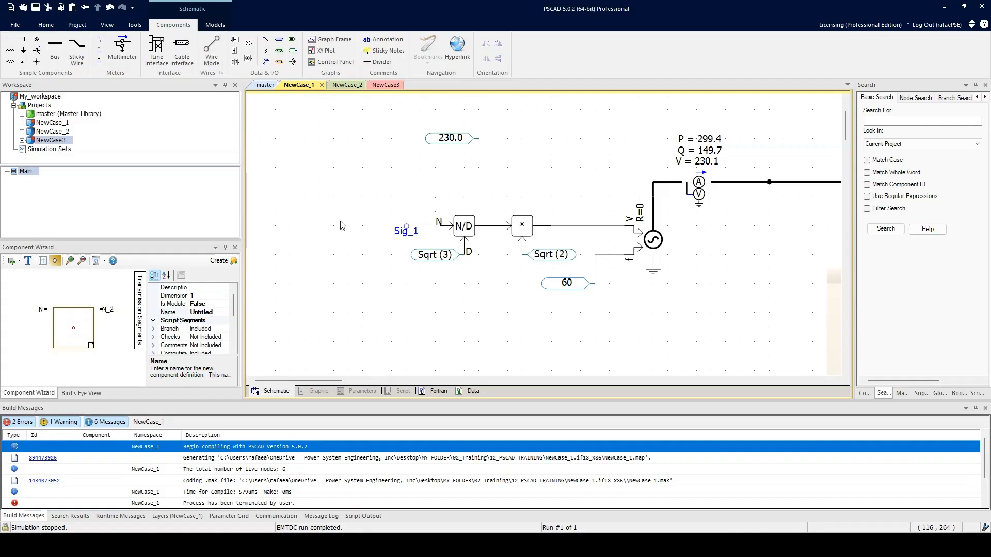
Rename the data signal label at the divider's N input to V_Source_LL_RMS.
scroll(381, 237, "up", 2)
scroll(406, 241, "down", 3)
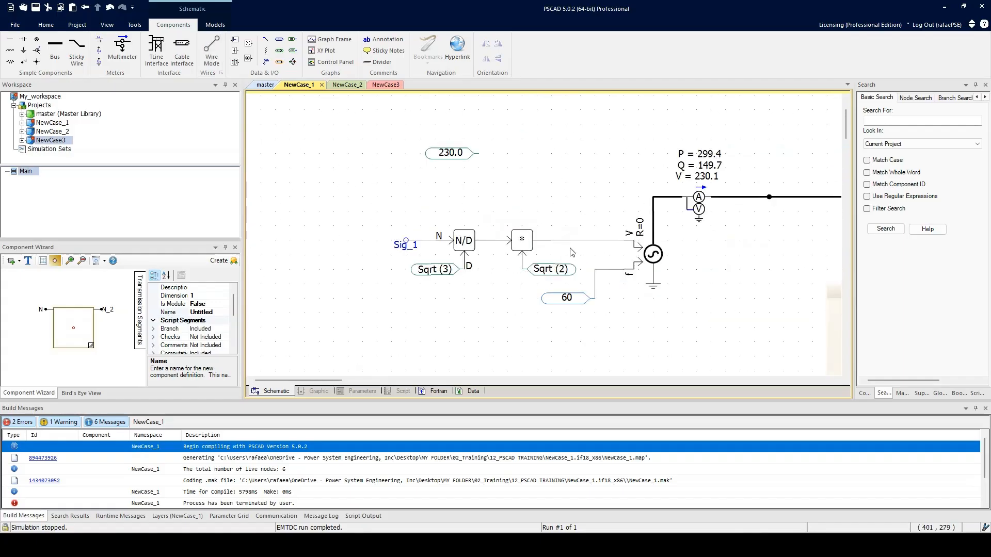
double_click(406, 248)
left_click(521, 201)
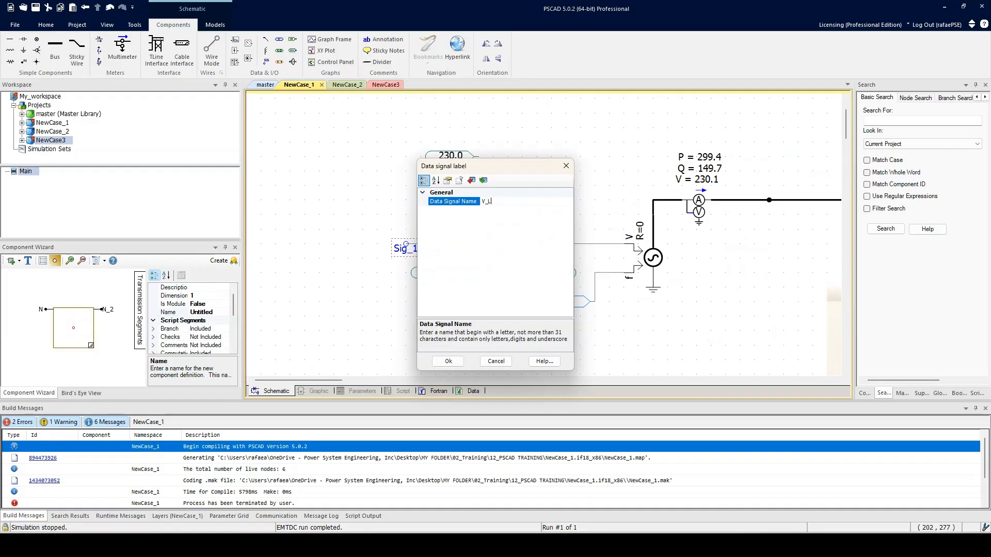
type("V_LL_RMS")
left_click_drag(531, 201, 476, 206)
left_click(530, 199)
key("BackSpace")
left_click(448, 361)
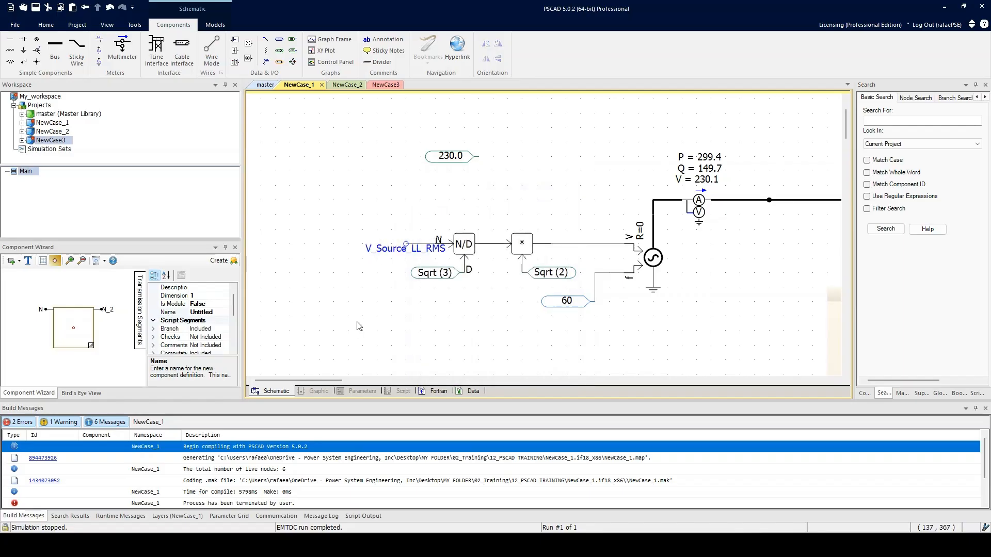
Add a slider ahead of the V_Source_LL_RMS label and wire its output to the label.
left_click(378, 256)
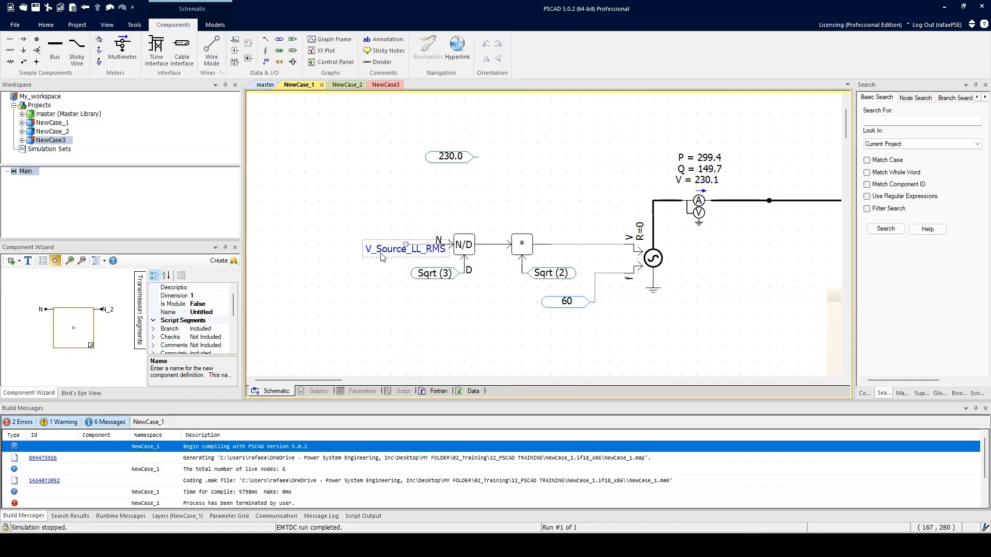
left_click(235, 52)
left_click(334, 246)
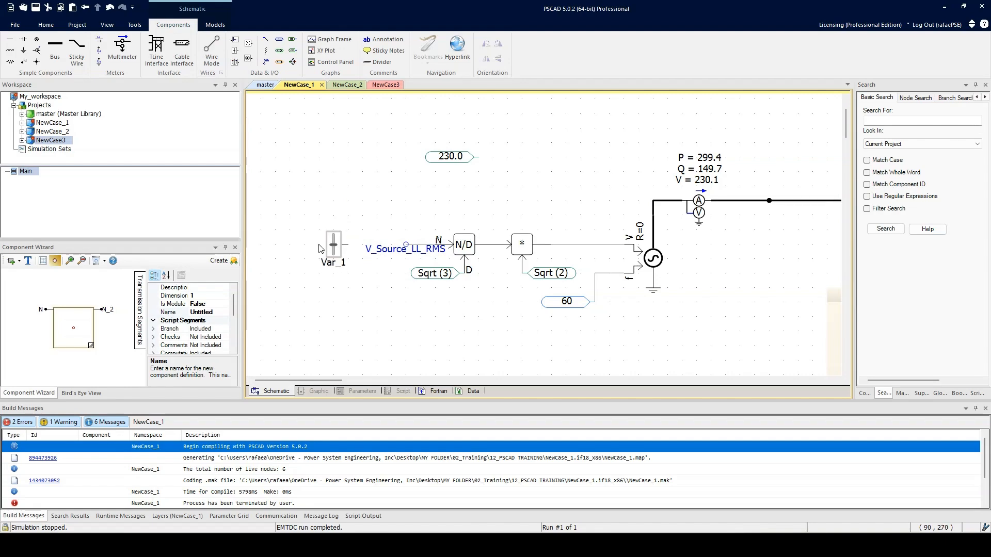
left_click(212, 51)
left_click(406, 245)
left_click(352, 247)
key("Escape")
scroll(371, 284, "down", 1)
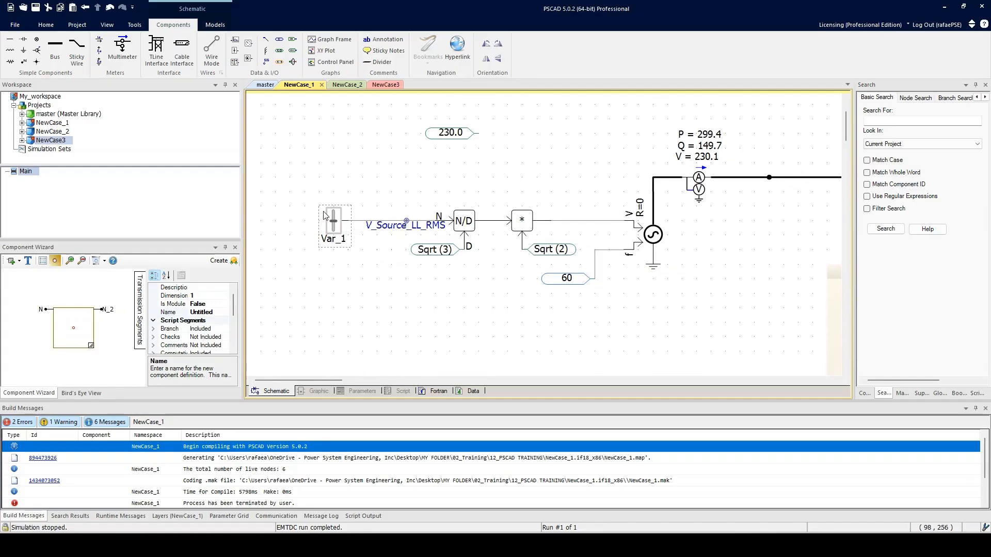
Set the slider's title to V_Source_LL_RMS.
double_click(340, 229)
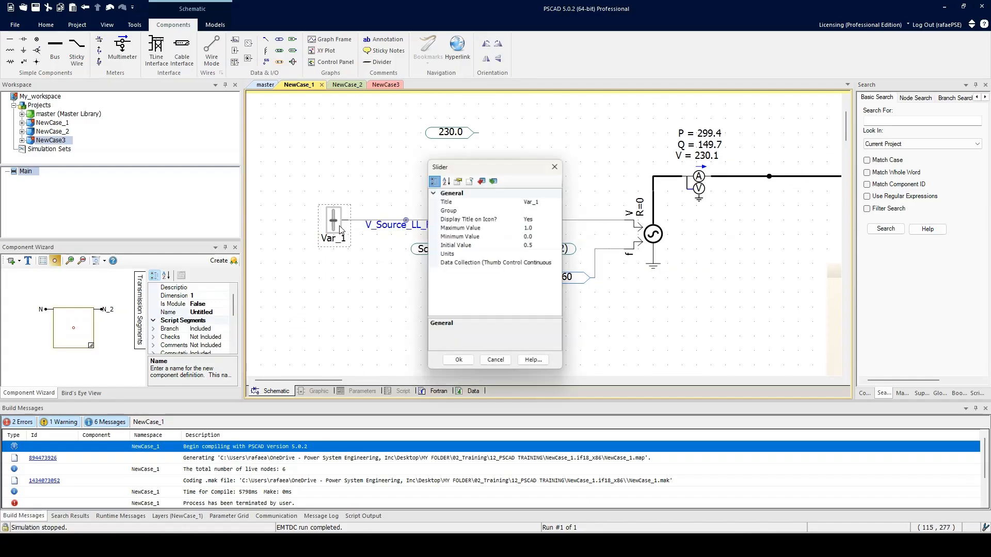
left_click(553, 201)
left_click(554, 200)
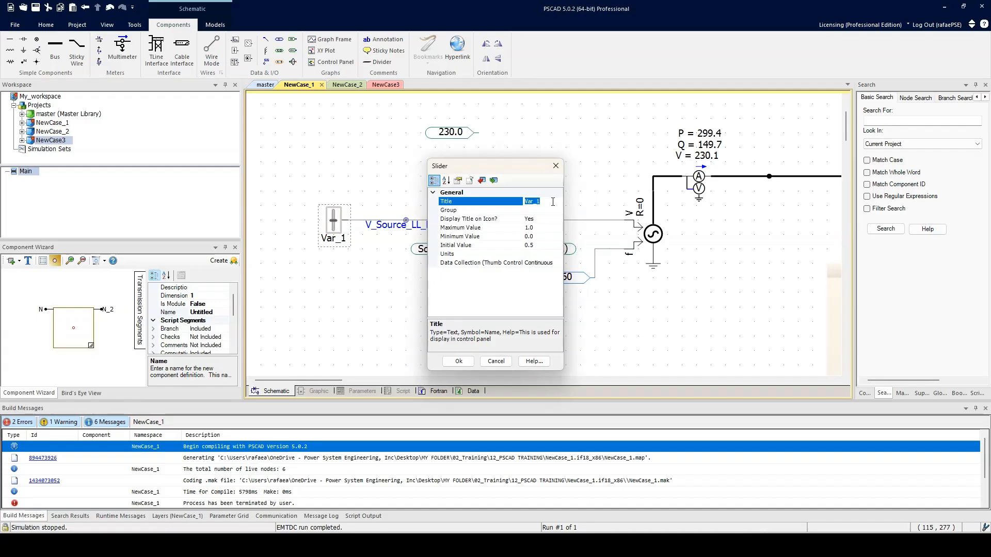
key("ctrl+v")
left_click(459, 362)
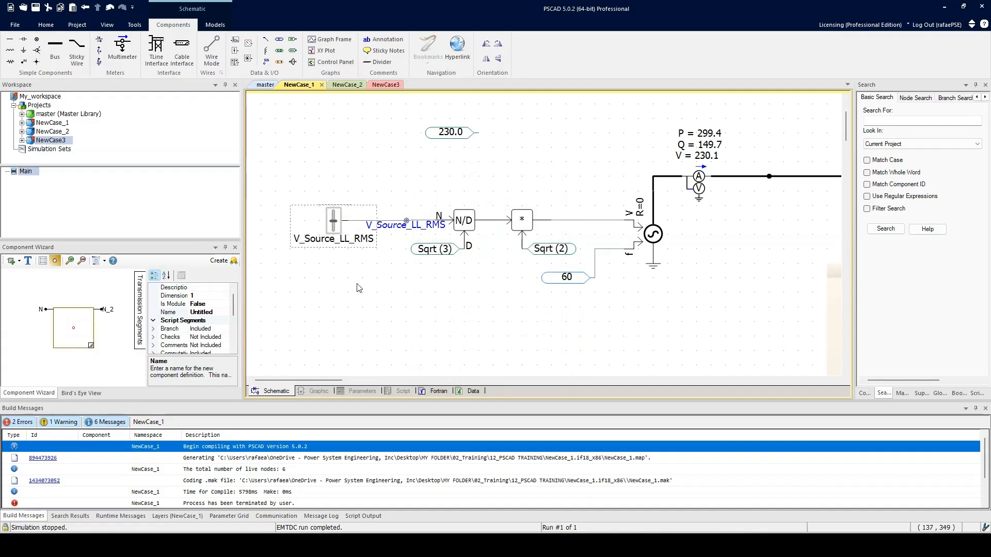
double_click(333, 242)
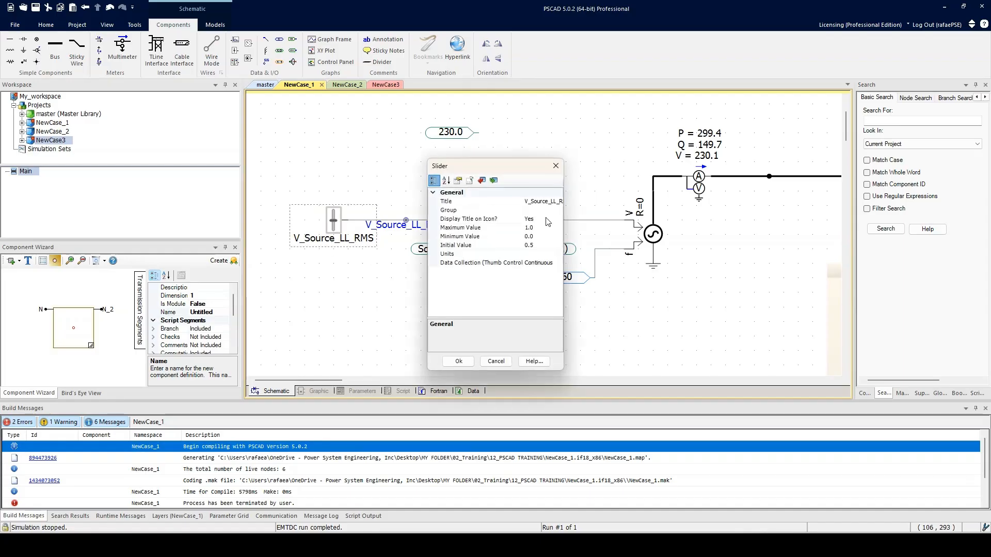
left_click(458, 361)
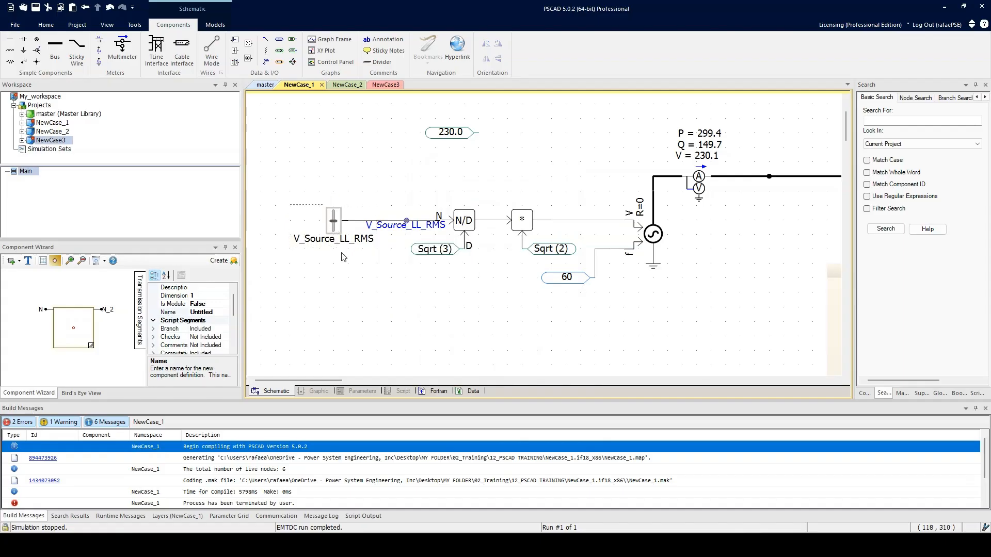
Place a control panel below the V_Source_LL_RMS slider and add the slider's control to it.
scroll(333, 250, "down", 2)
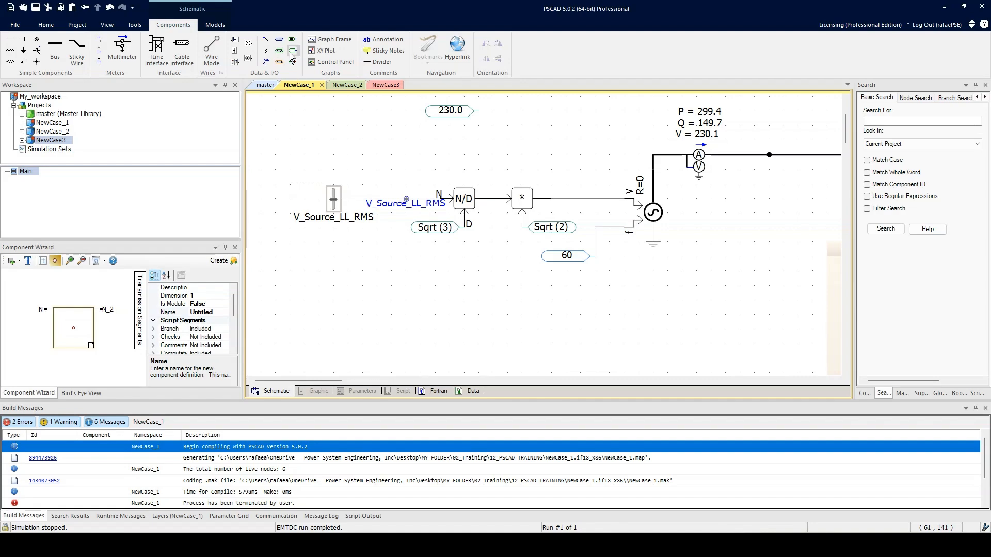
left_click(324, 65)
left_click(306, 261)
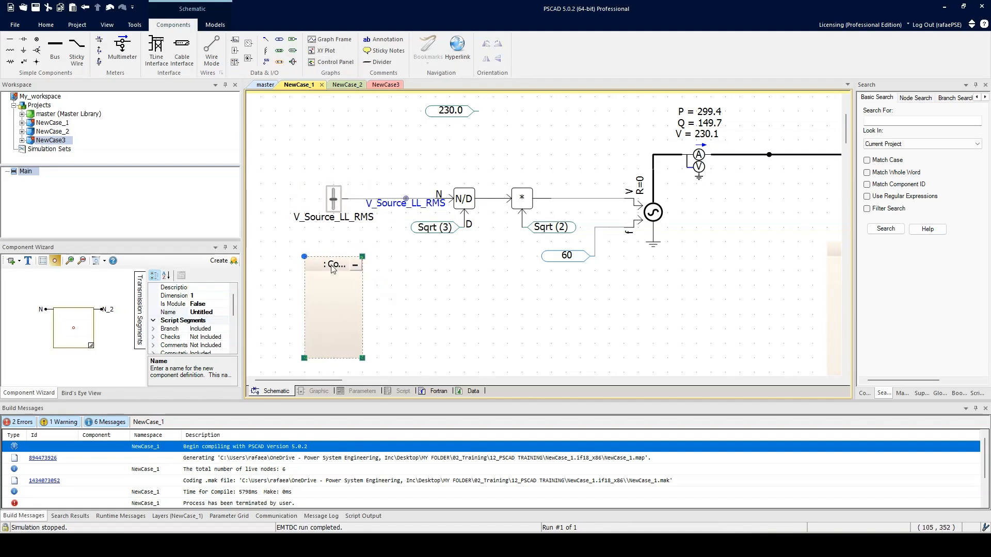
left_click_drag(336, 270, 338, 250)
right_click(337, 247)
left_click(360, 252)
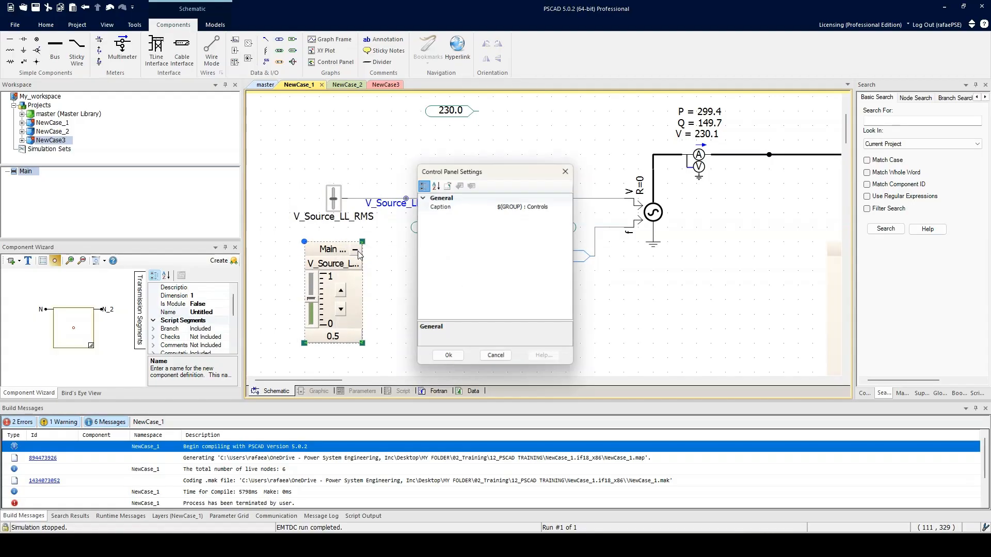
left_click(496, 356)
Widen the control panel to about twice its width so the slider's title fits.
right_click(330, 248)
left_click(361, 252)
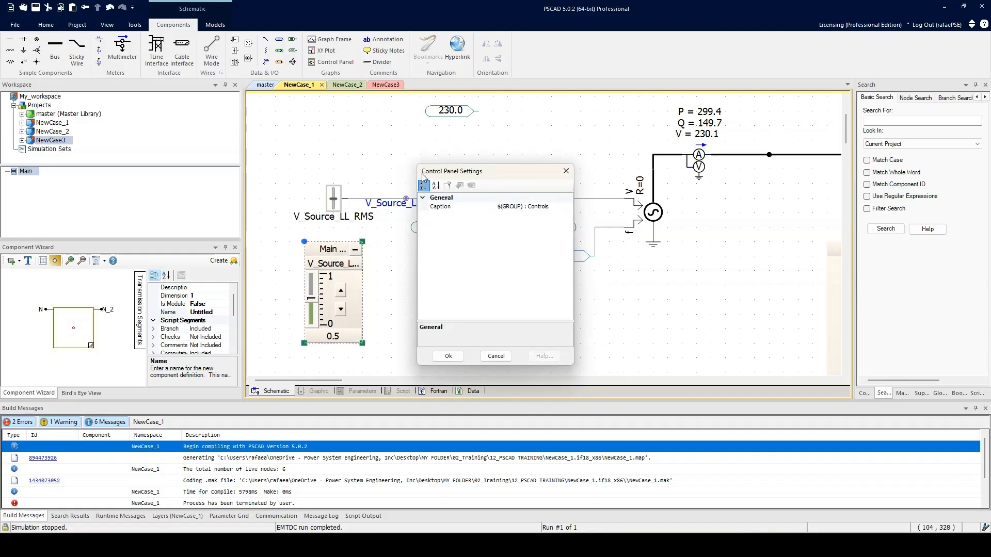
left_click(566, 171)
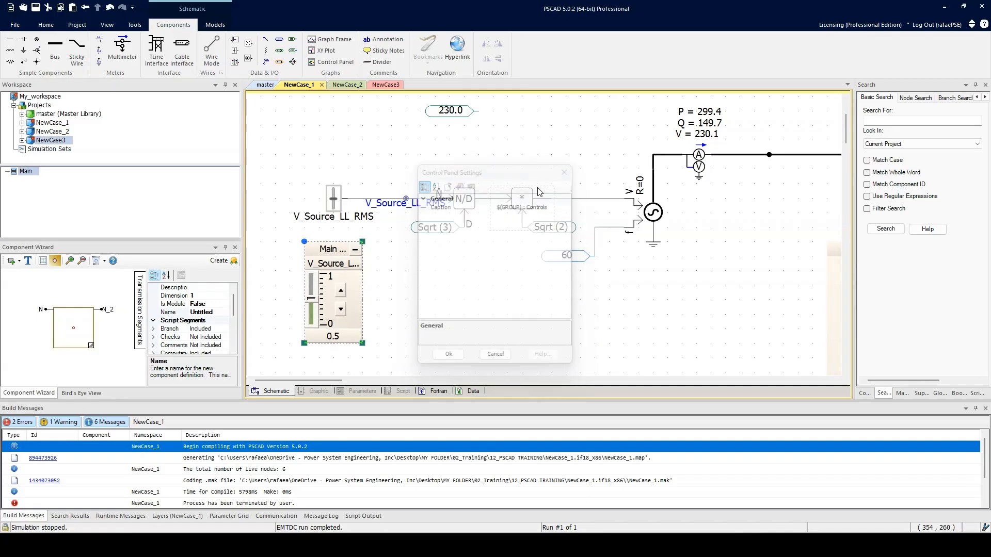
left_click(331, 266)
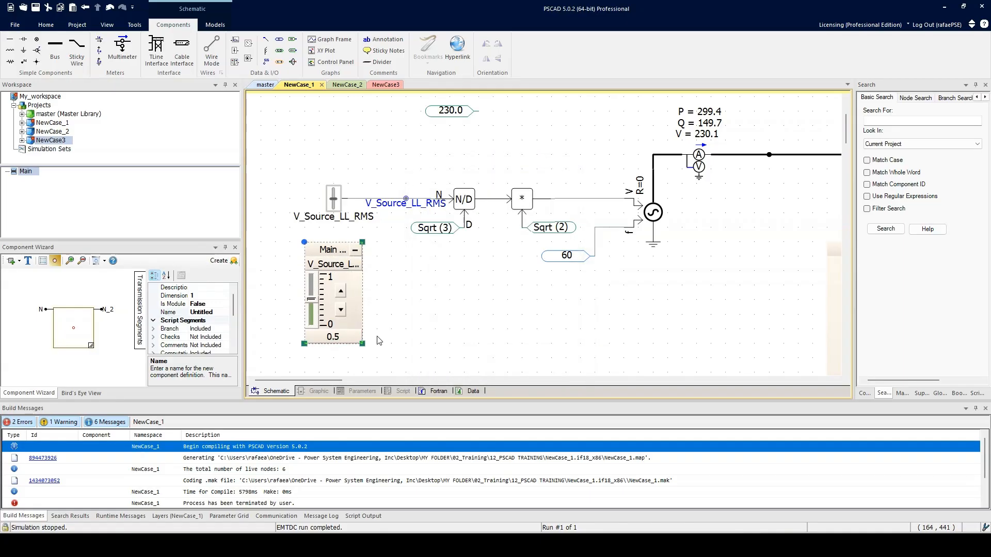
left_click_drag(363, 344, 419, 358)
Paste a duplicate slider onto the schematic and a second control into the panel, and delete both duplicates.
left_click(340, 209)
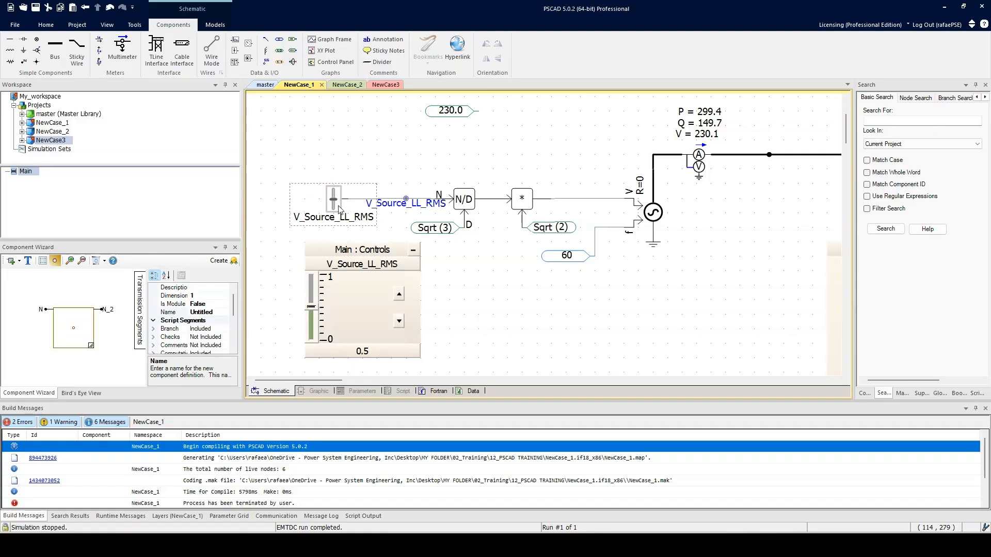
key("ctrl+c")
key("ctrl+v")
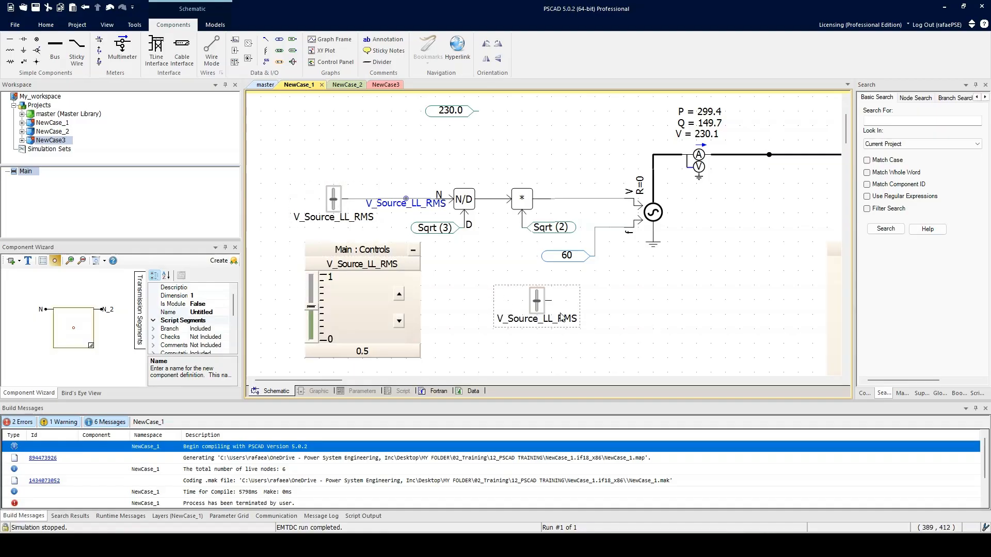
left_click(376, 252)
key("ctrl+v")
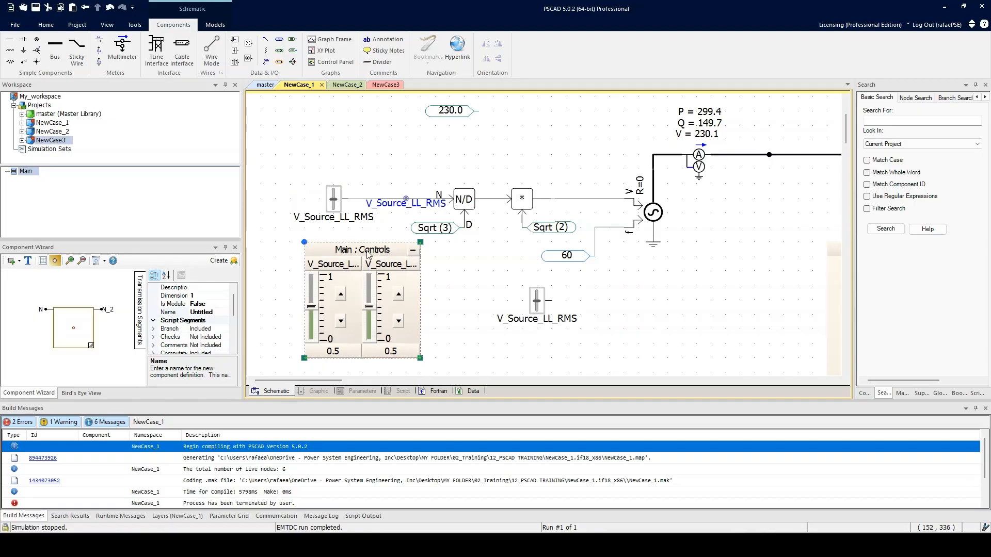
left_click(537, 307)
key("Delete")
left_click(388, 269)
key("Delete")
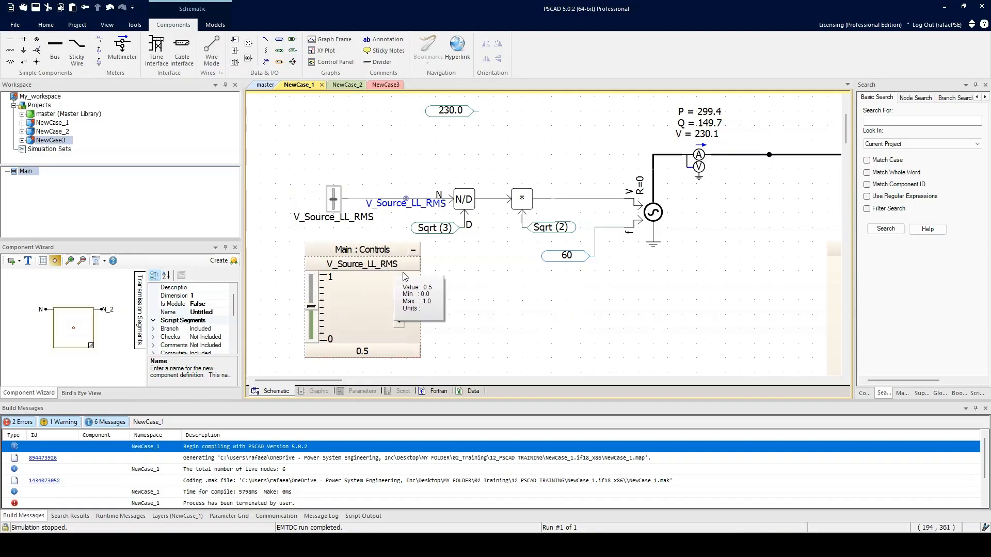
Set the V_Source_LL_RMS slider's maximum value to 500.
right_click(386, 267)
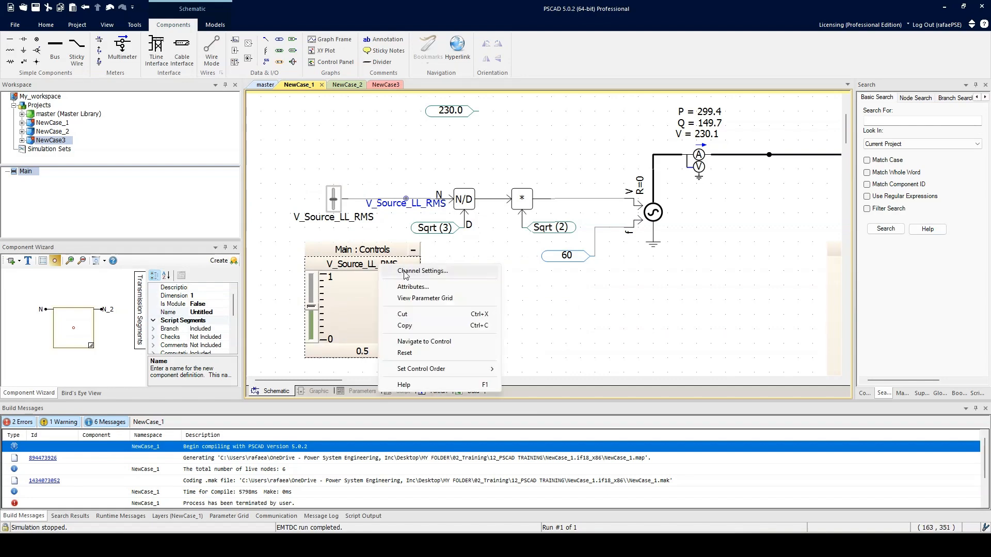
left_click(408, 272)
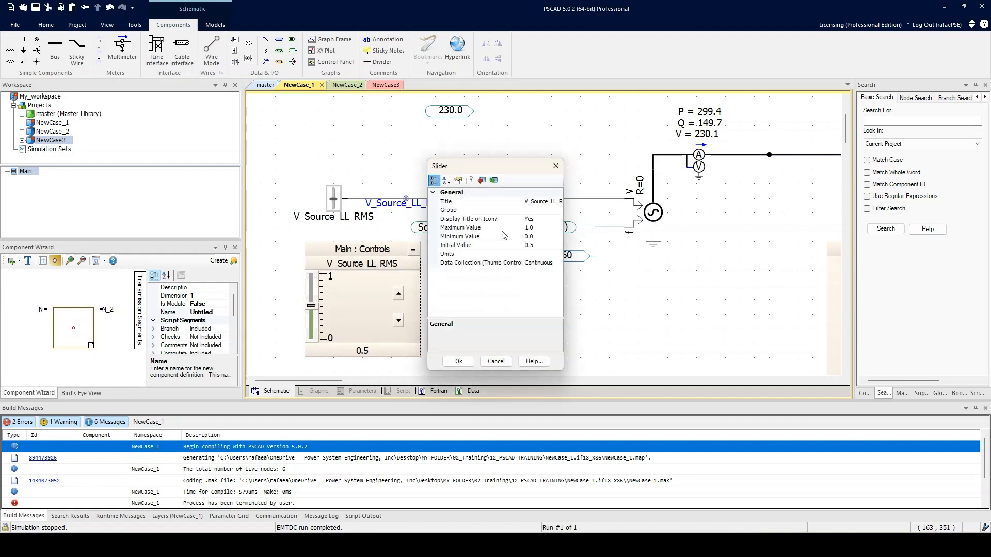
left_click(546, 227)
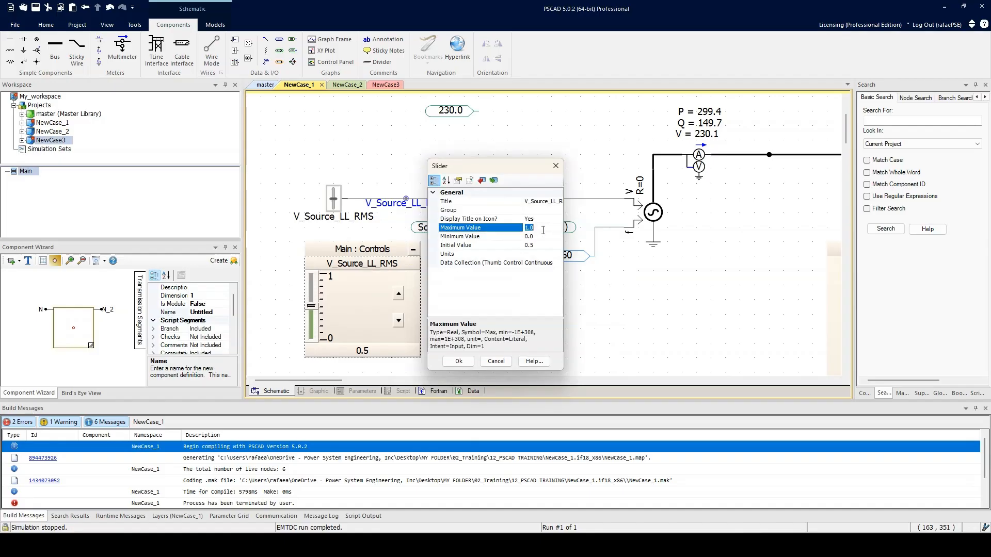
type("5")
key("Return")
Set the V_Source_LL_RMS slider's initial value to 230.
right_click(372, 262)
left_click(396, 268)
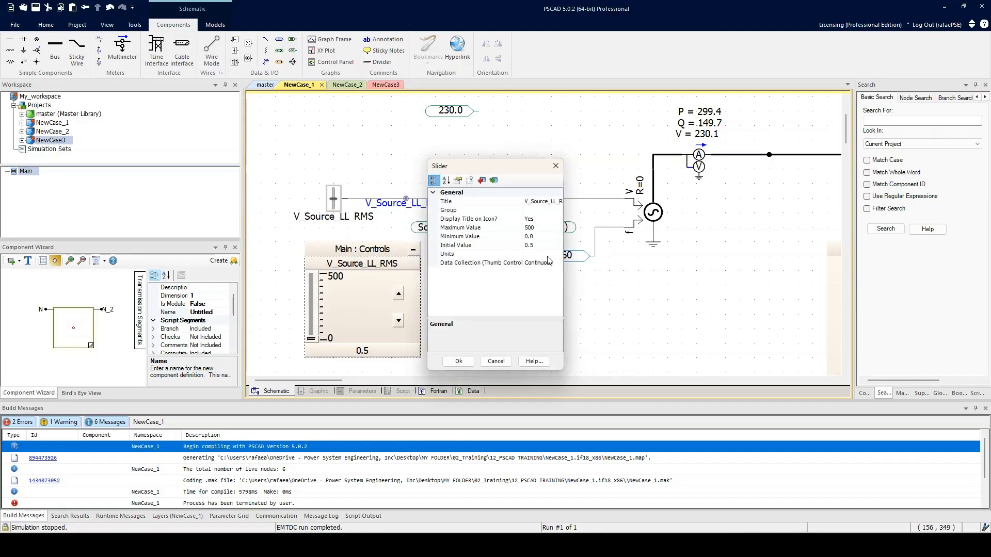
left_click(538, 245)
type("230")
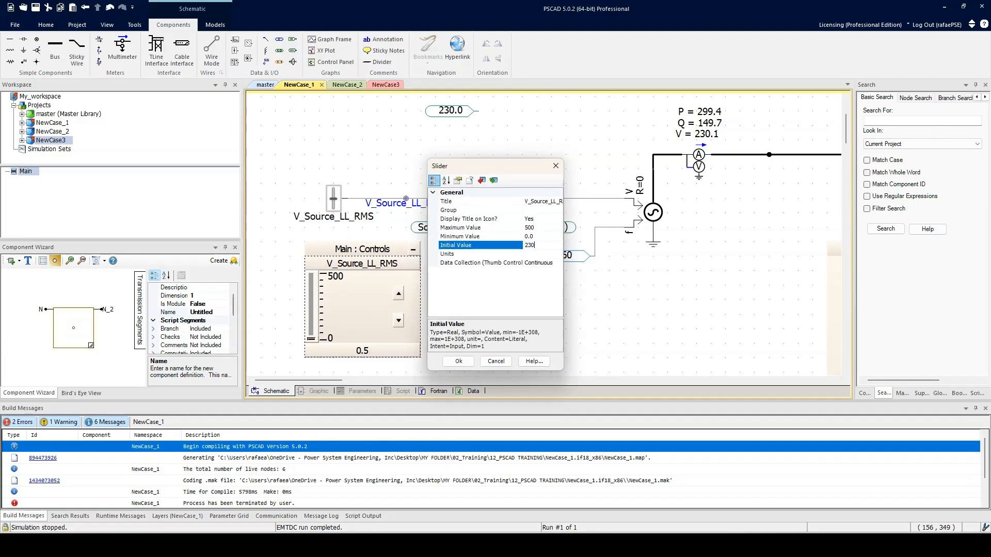
key("Return")
left_click(408, 269)
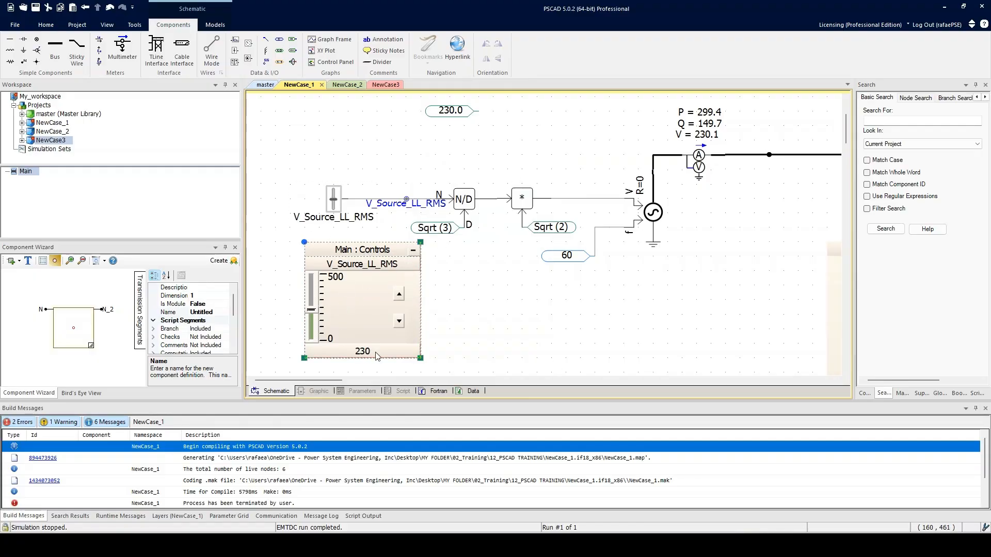
Delete the disconnected 230.0 constant above the control chain.
left_click(502, 317)
scroll(502, 318, "down", 1)
left_click_drag(502, 318, 445, 305)
left_click(352, 140)
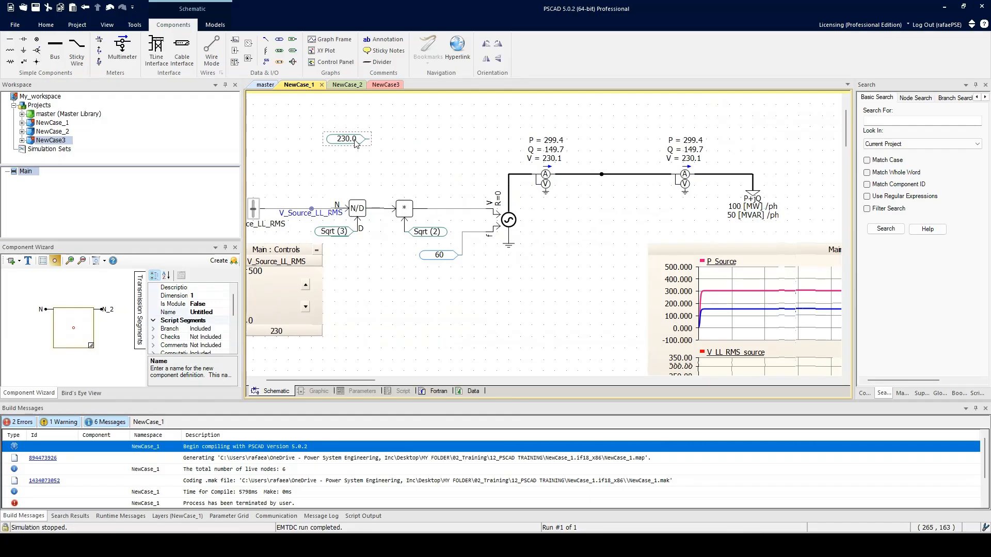
key("Delete")
scroll(382, 201, "down", 1)
scroll(384, 202, "down", 1)
left_click_drag(425, 231, 441, 235)
left_click_drag(320, 196, 312, 199)
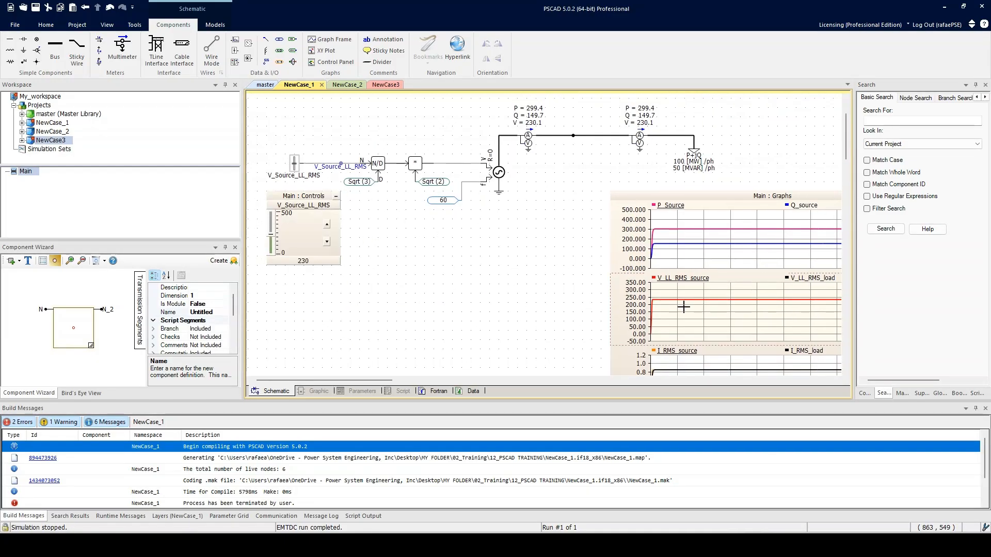
Run the NewCase_1 simulation and inspect the V_LL_RMS_source trace in the voltage graph.
left_click(46, 24)
left_click(146, 45)
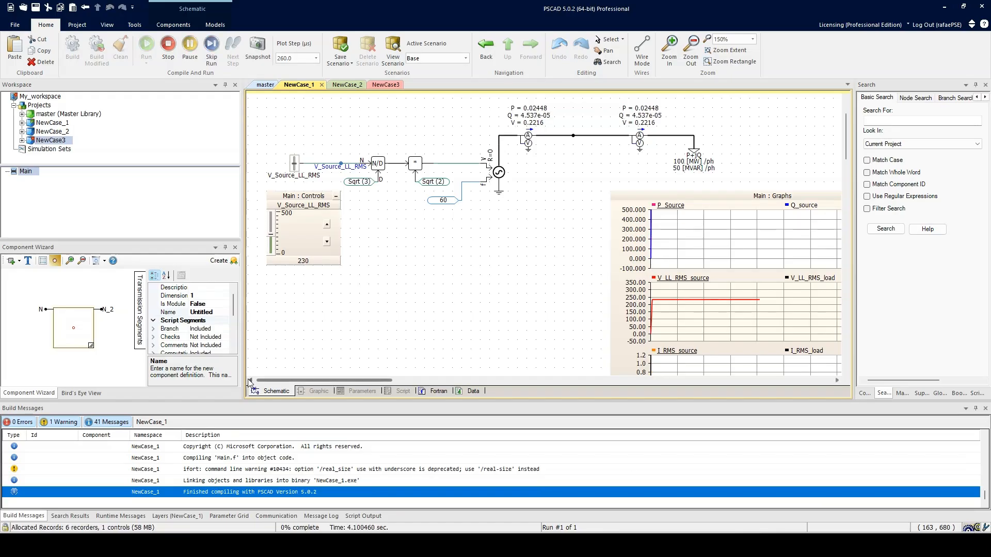
left_click_drag(711, 312, 505, 303)
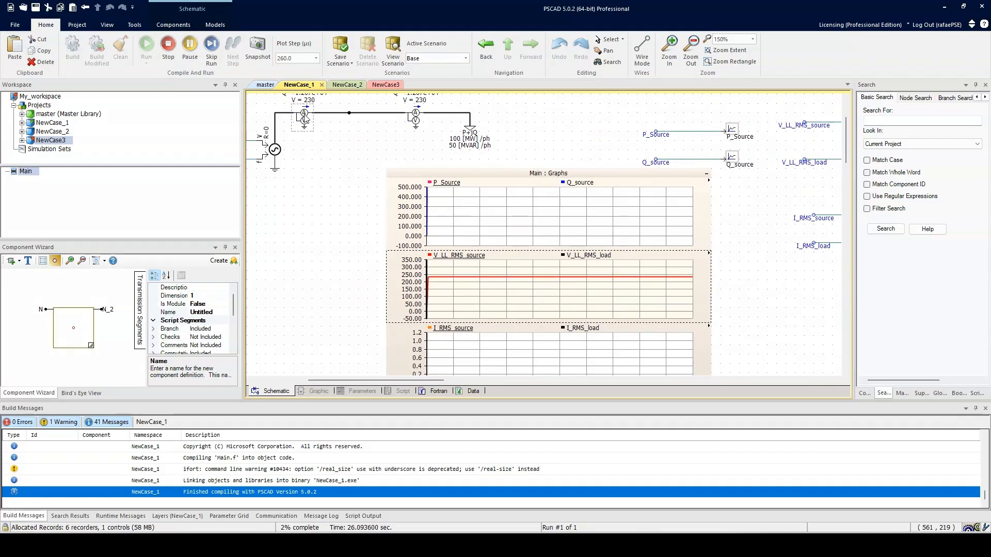
left_click_drag(320, 163, 328, 191)
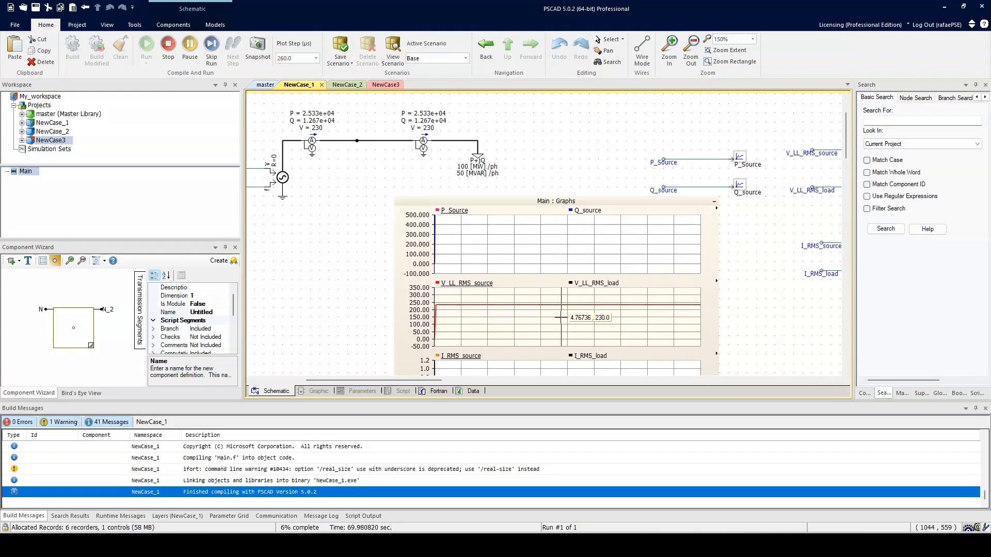
left_click(590, 317)
Set the V_Source_LL_RMS slider to 300 during the run and fit the voltage graph's horizontal extents.
left_click_drag(377, 306, 600, 297)
left_click_drag(407, 236, 354, 231)
left_click(328, 242)
type("300")
key("Return")
left_click_drag(518, 284, 507, 255)
left_click(651, 267)
key("x")
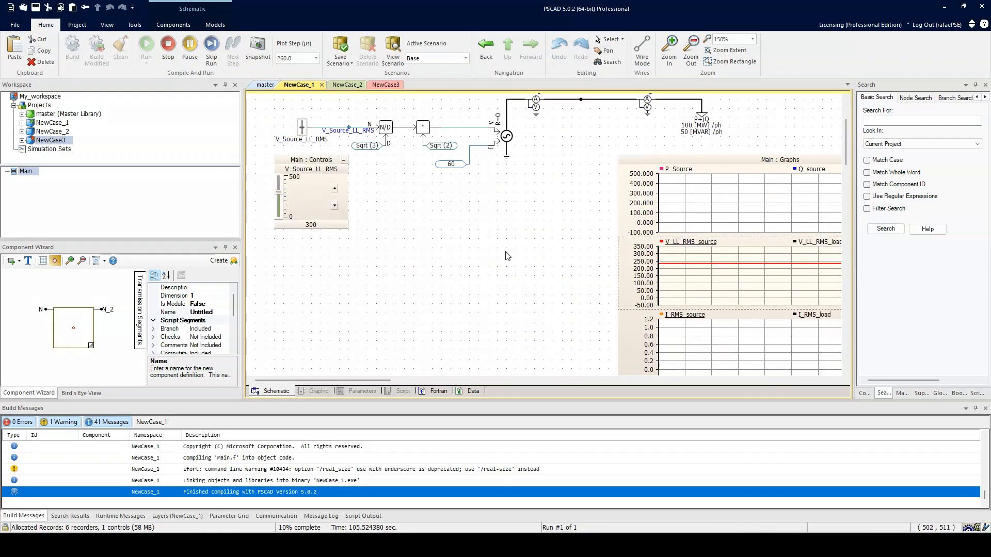
Increase the V_Source_LL_RMS slider in increments to 340 and check the response in the voltage graph.
left_click(336, 191)
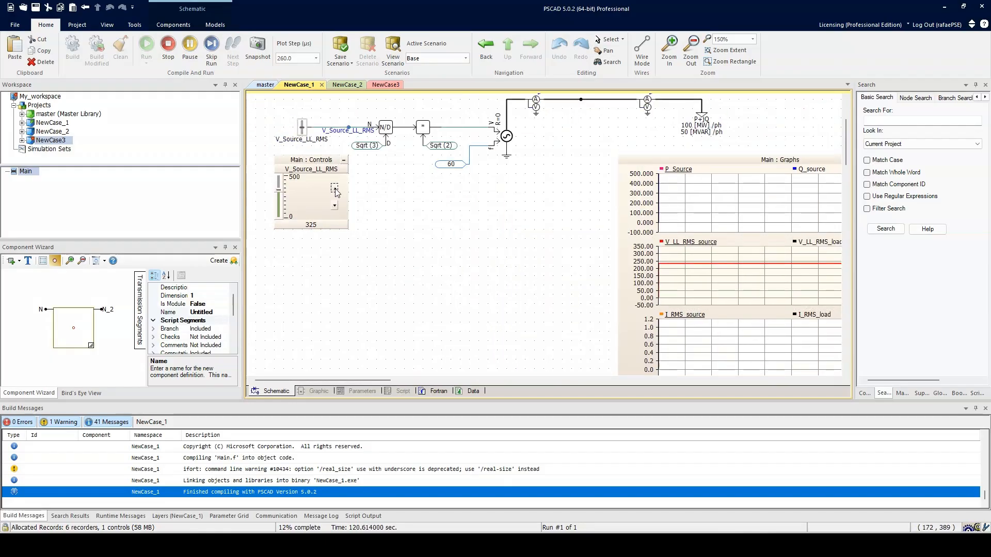
left_click(336, 191)
left_click_drag(836, 320, 551, 350)
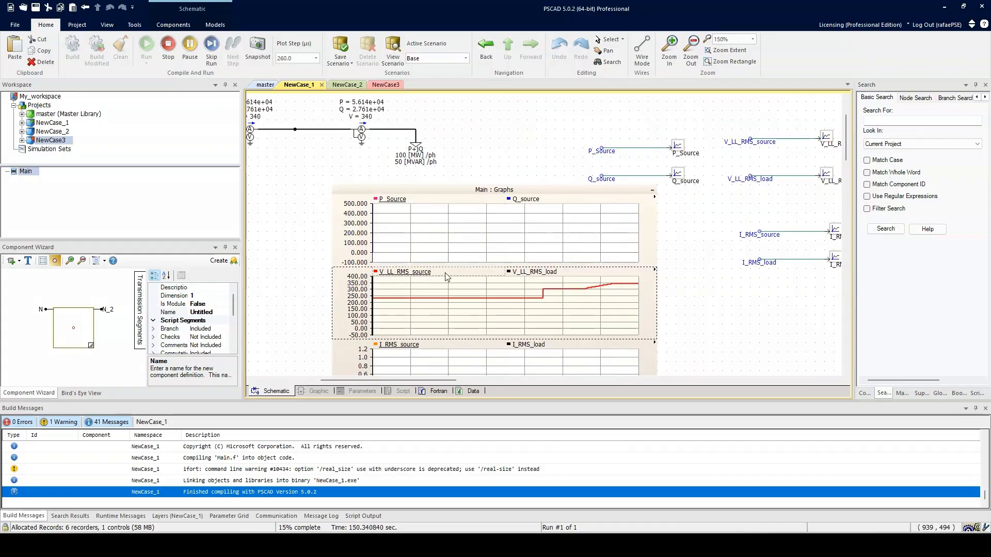
left_click_drag(448, 277, 733, 293)
Set the V_Source_LL_RMS slider to 500 while the simulation is running.
double_click(307, 269)
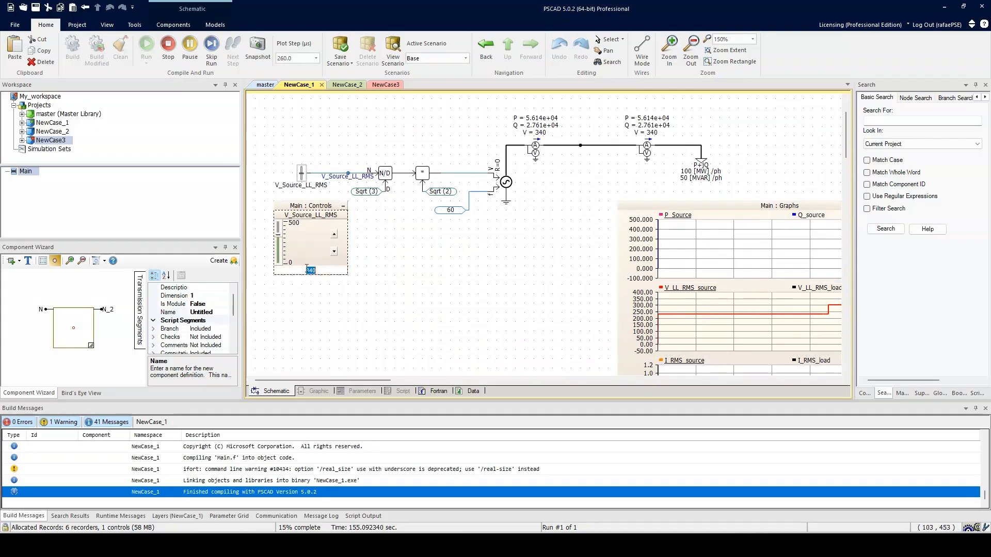
key("Return")
mouse_move(599, 297)
left_mouse_down()
mouse_move(326, 262)
mouse_move(394, 292)
mouse_move(595, 286)
left_mouse_up()
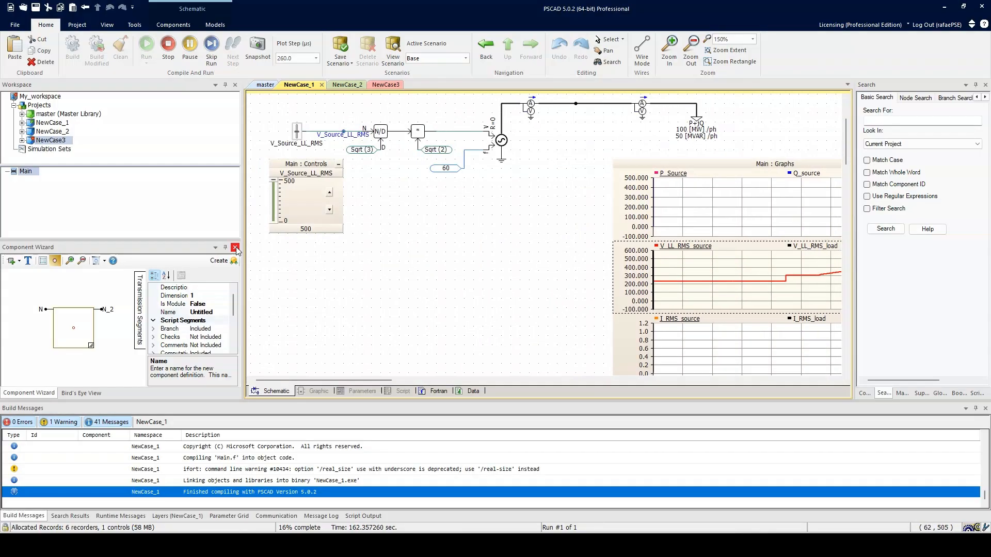
Set the running V_Source_LL_RMS slider to 100 and check the voltage graph and the source and load meters.
double_click(328, 230)
type("100")
key("Return")
left_click_drag(780, 290, 573, 271)
left_click(636, 269)
left_click_drag(643, 263, 854, 307)
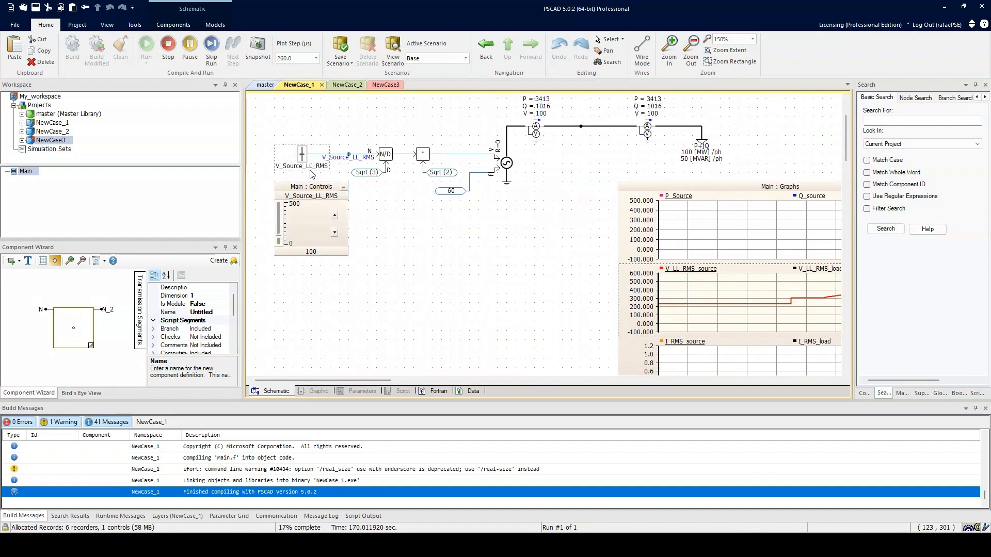
left_click_drag(384, 232, 383, 262)
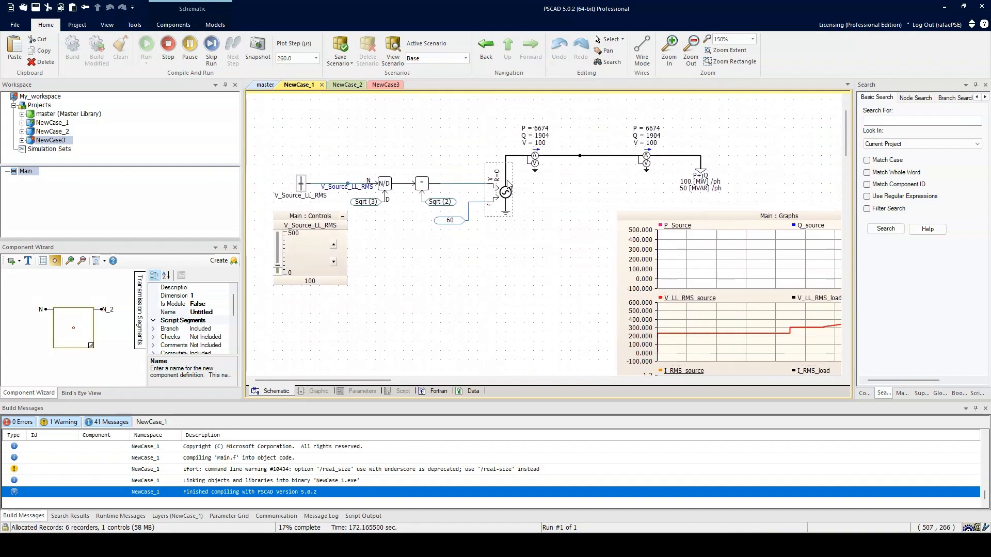